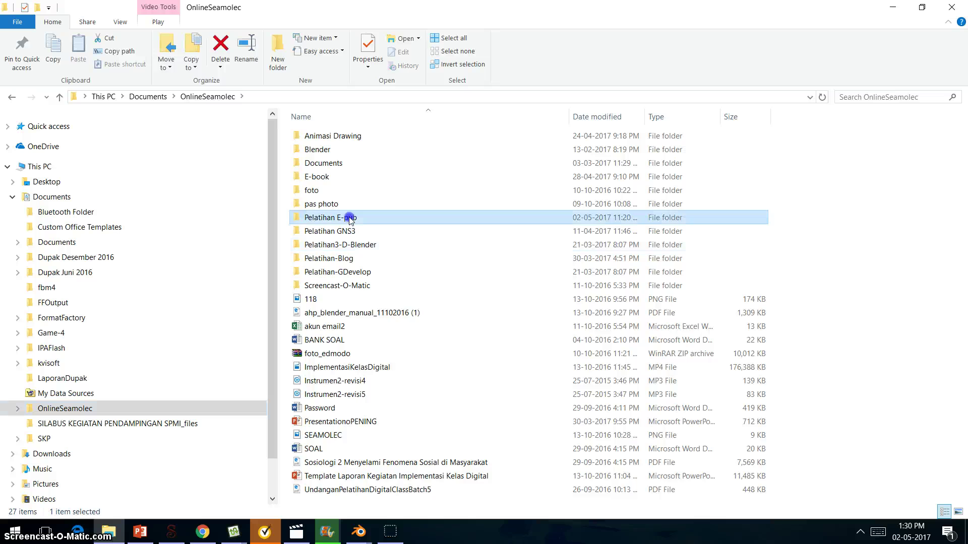
# Step: Open the Word document SILABUS KEGIATAN PENDAMPINGAN SPMI_wORD from the BahanAjarSPMI folder inside Pelatihan E-pub
pyautogui.doubleClick(351, 218)
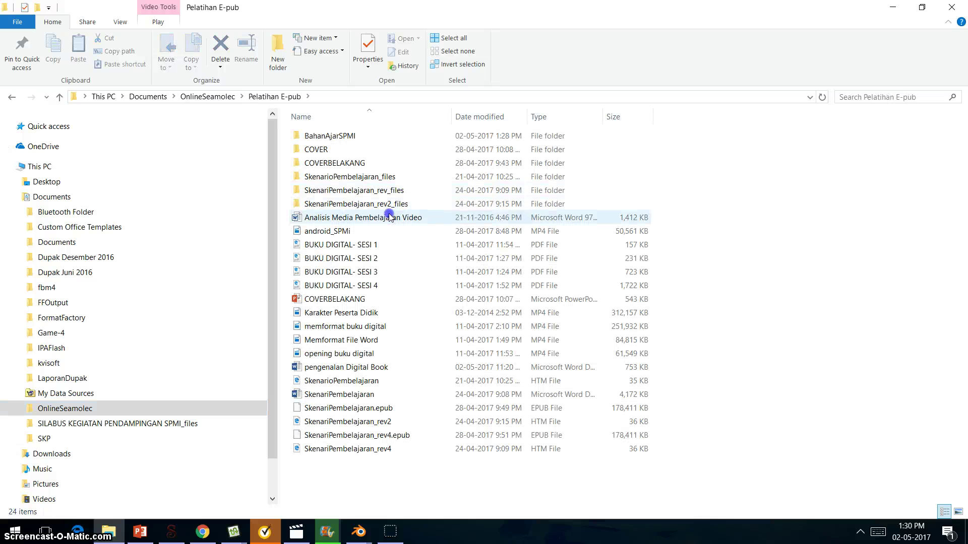
pyautogui.doubleClick(346, 135)
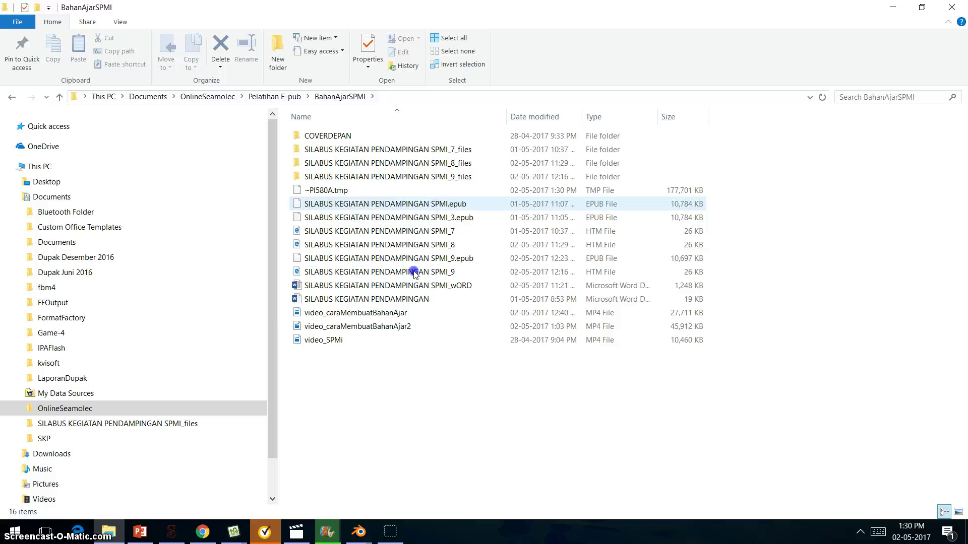
pyautogui.click(409, 287)
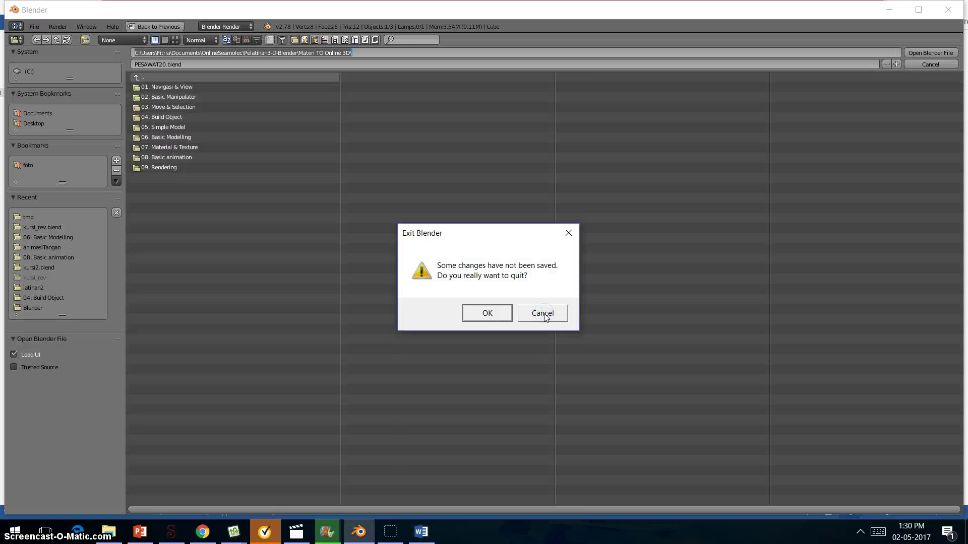
# Step: Quit Blender without saving its changes and dismiss the Microsoft Office Activation Wizard
pyautogui.click(488, 314)
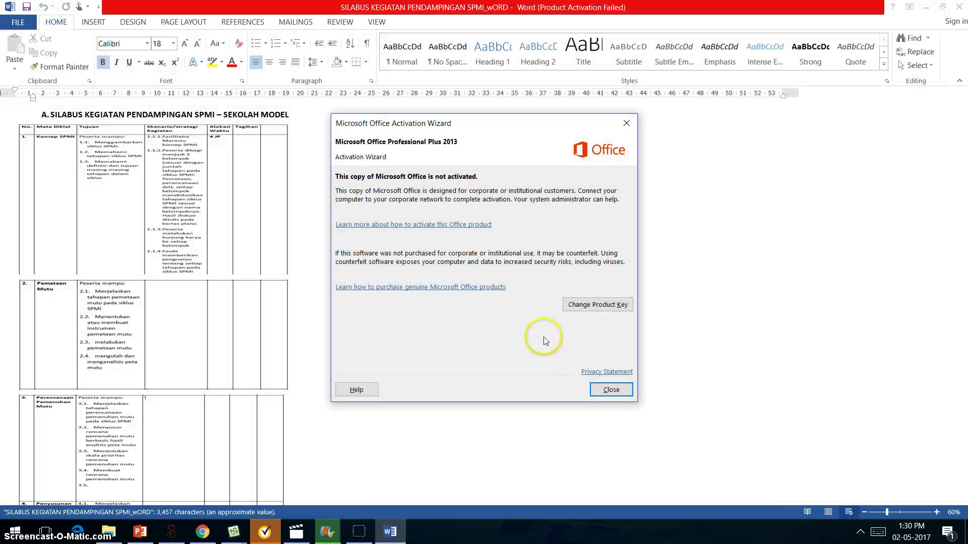
pyautogui.click(602, 392)
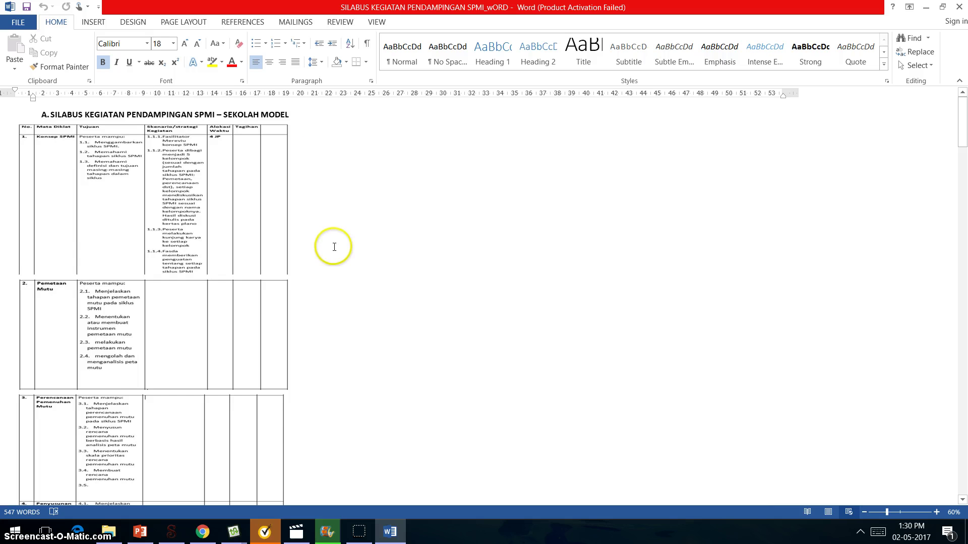
# Step: Shorten heading A at the start of the document to "SILABUS KEGIATAN PENDAMPINGAN" by deleting "SPMI – SEKOLAH MODEL"
pyautogui.scroll(-3, 332, 244)
pyautogui.scroll(3, 333, 242)
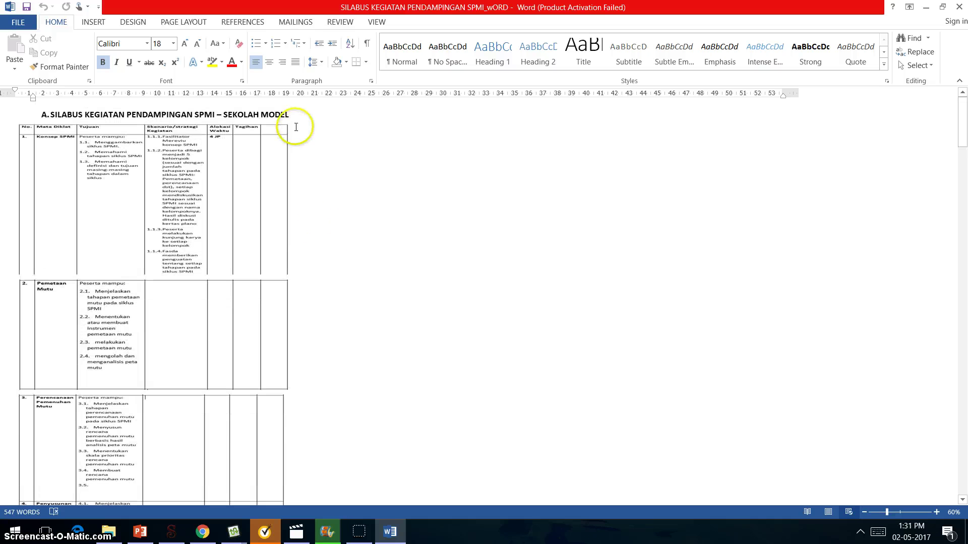
pyautogui.press('BackSpace')
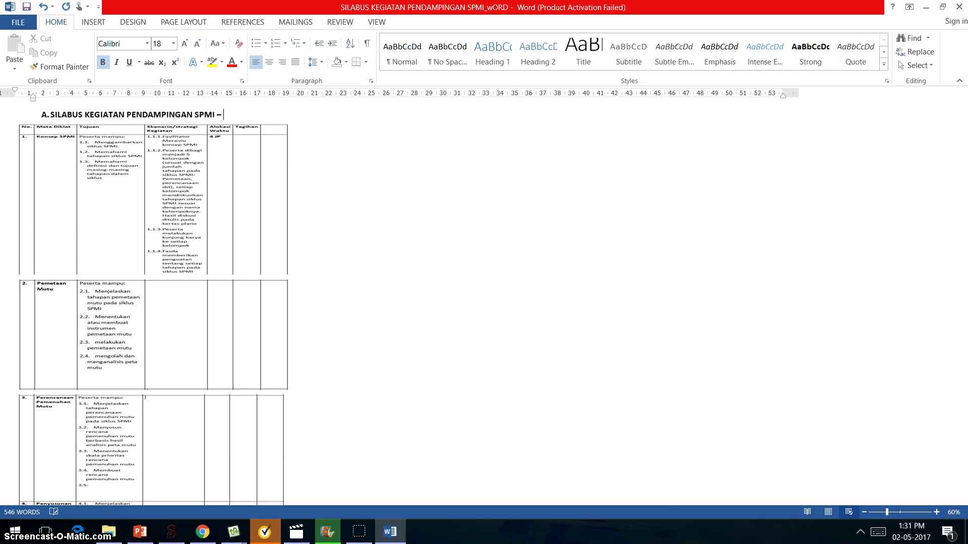
pyautogui.press('BackSpace')
pyautogui.press('BackSpace')
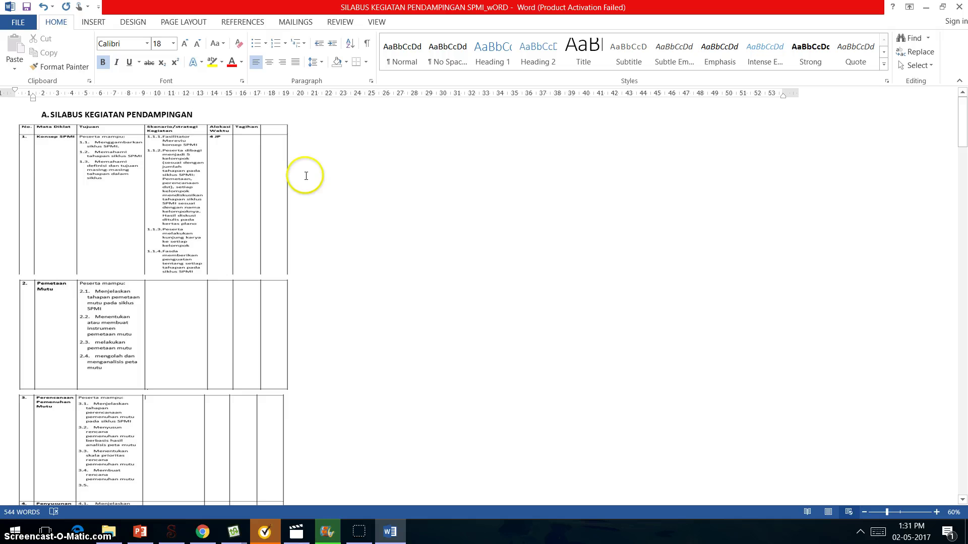
pyautogui.click(301, 242)
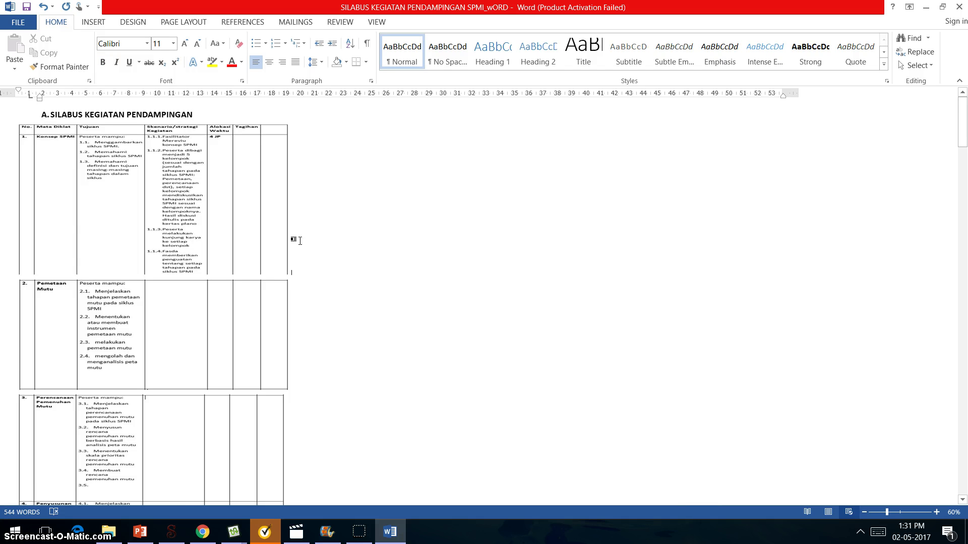
# Step: Set the text wrapping of the first syllabus table picture, containing row 1 Konsep SPMI, to In Line with Text
pyautogui.scroll(-3, 300, 241)
pyautogui.click(214, 164)
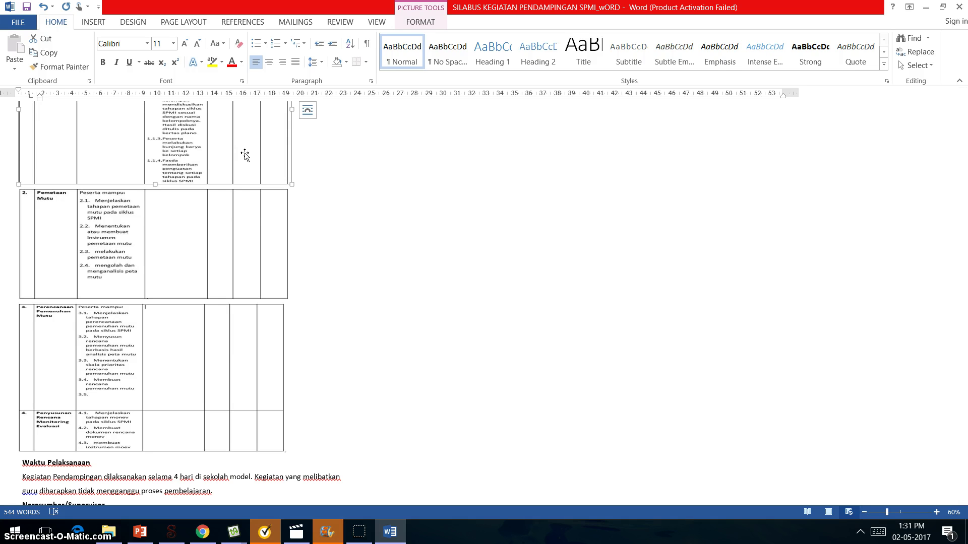
pyautogui.rightClick(244, 155)
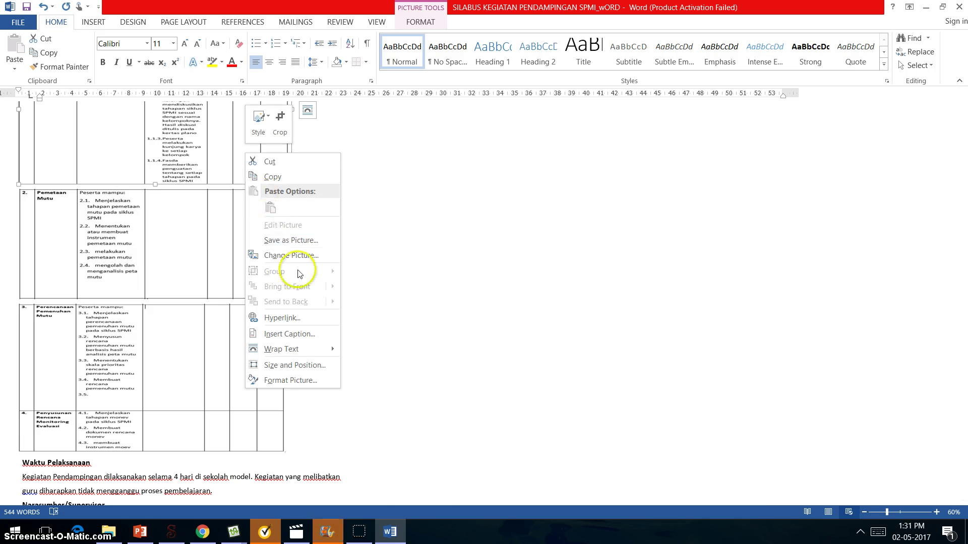
pyautogui.moveTo(320, 350)
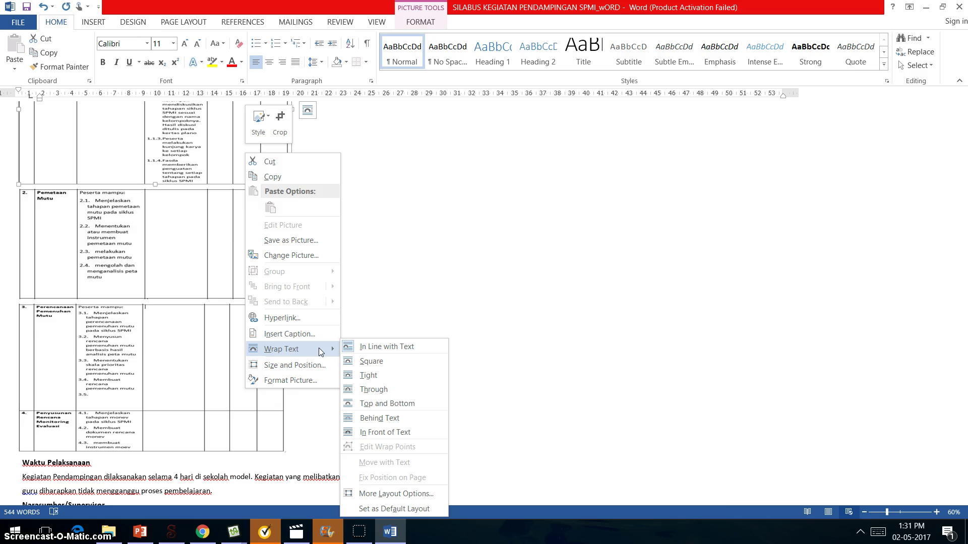
pyautogui.click(373, 349)
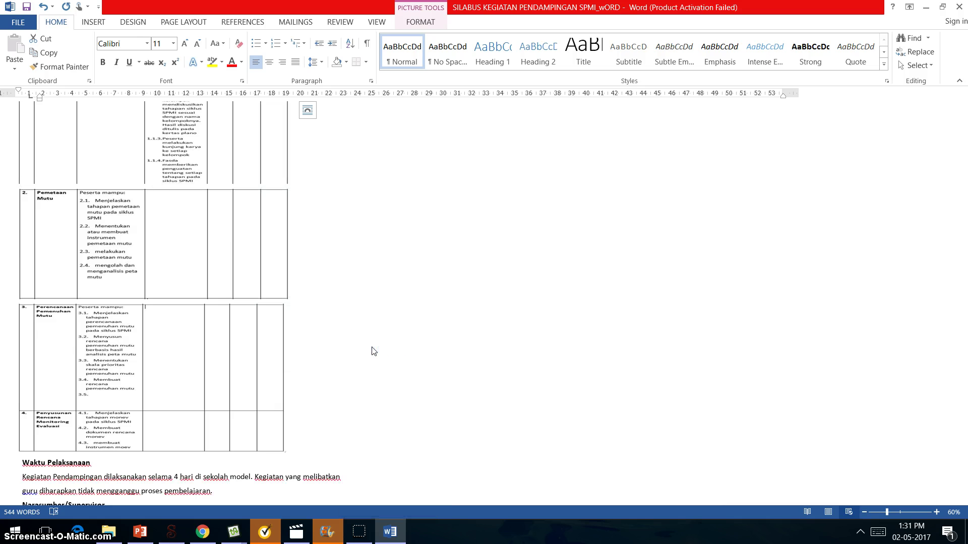
# Step: Set the text wrapping of the Pemetaan Mutu table picture, containing row 2, to In Line with Text
pyautogui.click(218, 248)
pyautogui.rightClick(217, 249)
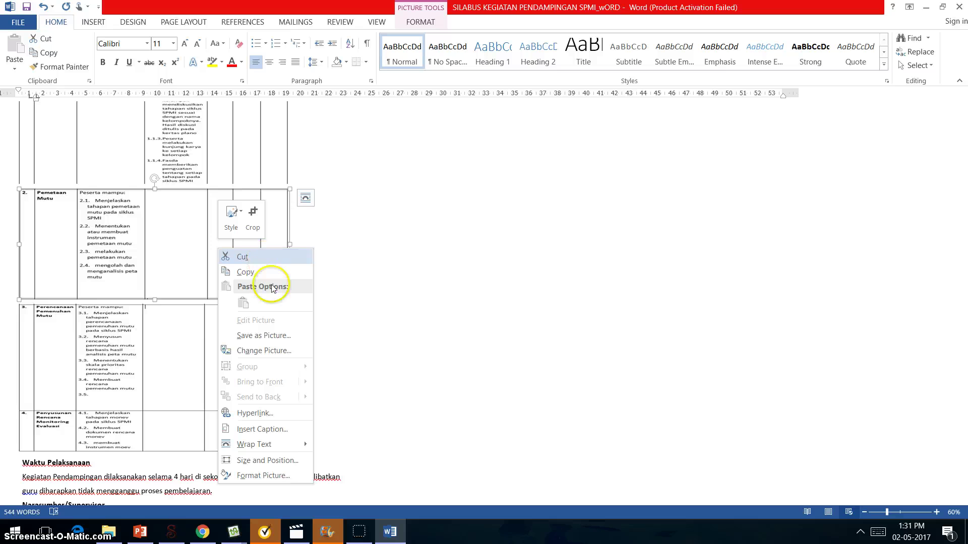
pyautogui.moveTo(293, 446)
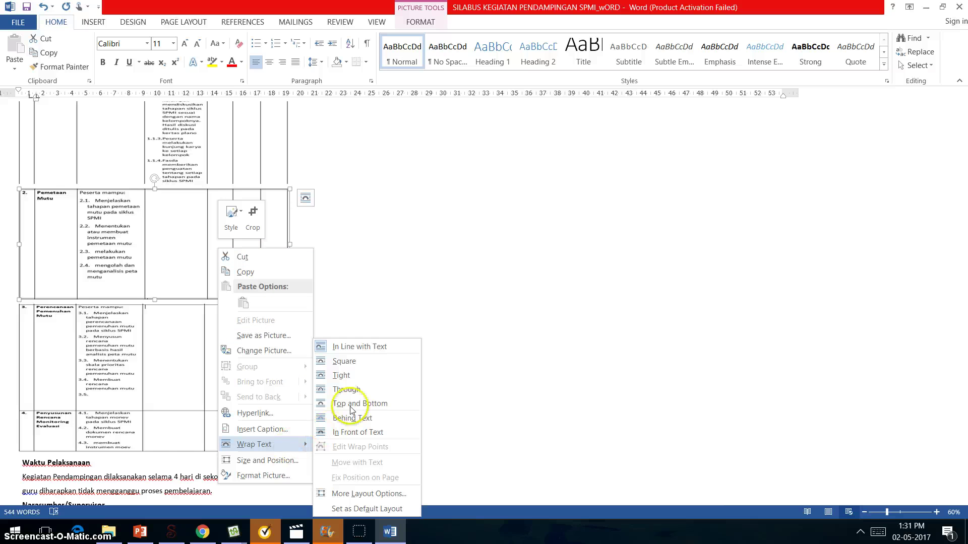
pyautogui.click(362, 347)
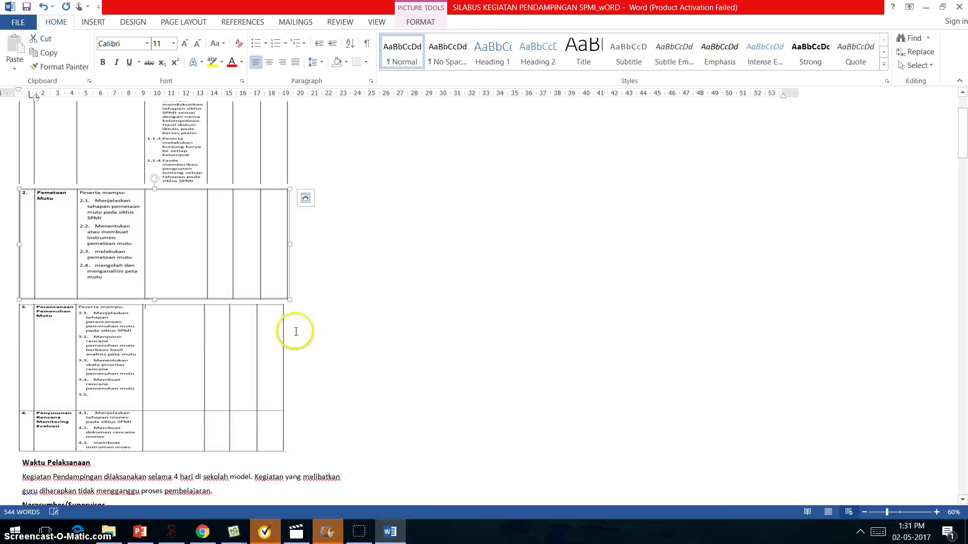
# Step: Narrow the table picture containing rows 3 and 4 slightly from its outer edge and save the document
pyautogui.click(273, 367)
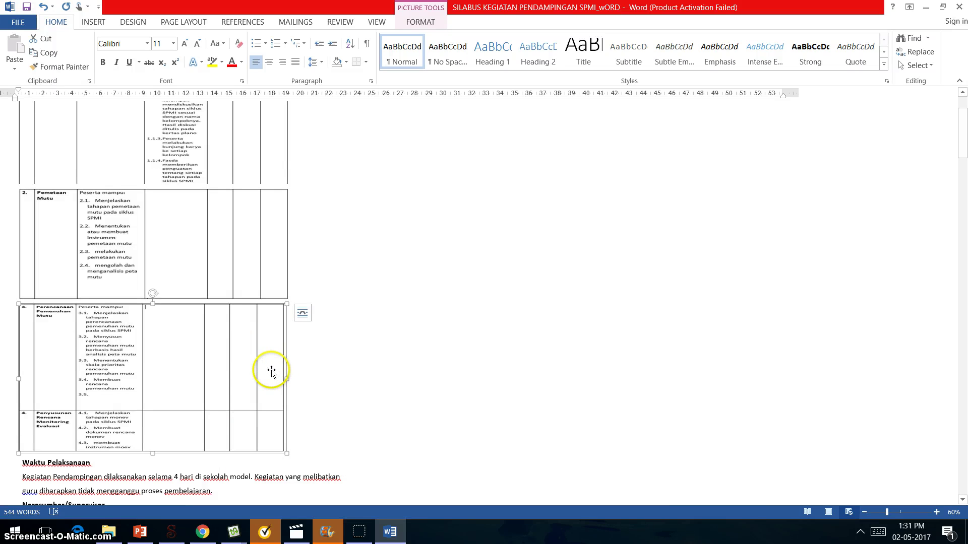
pyautogui.moveTo(287, 379); pyautogui.dragTo(279, 378)
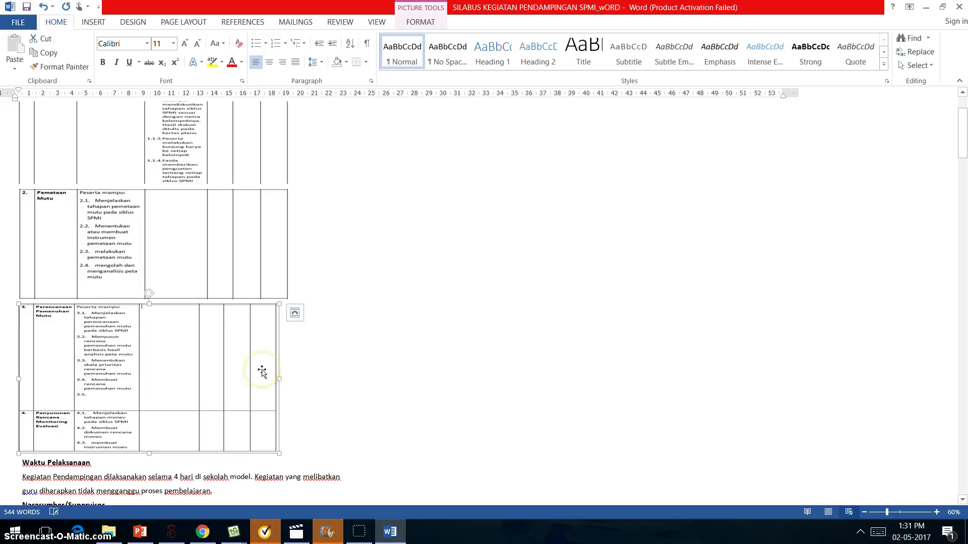
pyautogui.rightClick(263, 372)
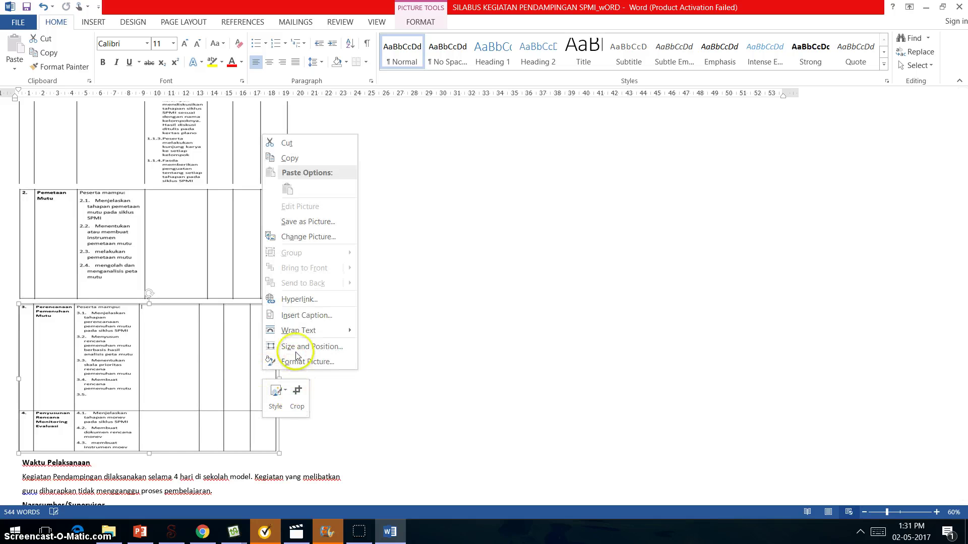
pyautogui.click(382, 335)
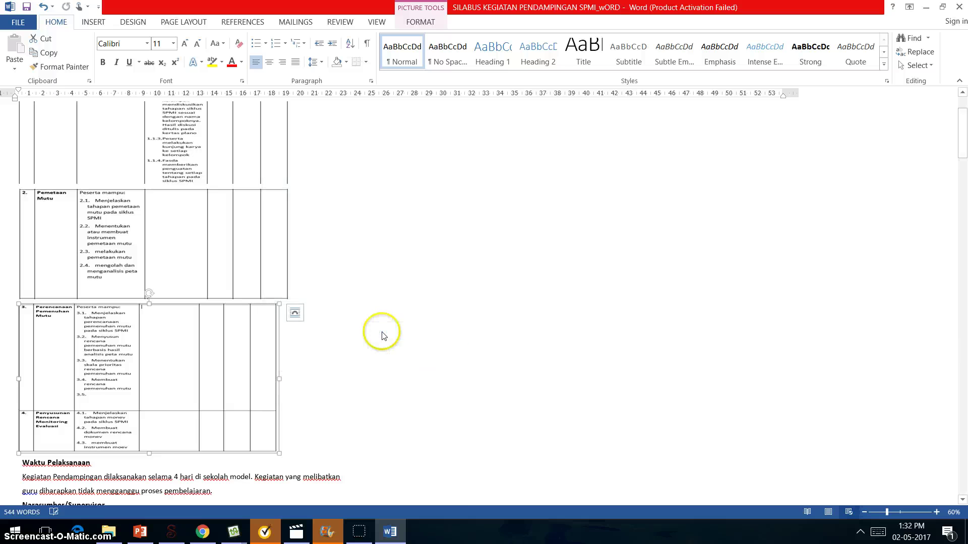
pyautogui.scroll(-10, 380, 332)
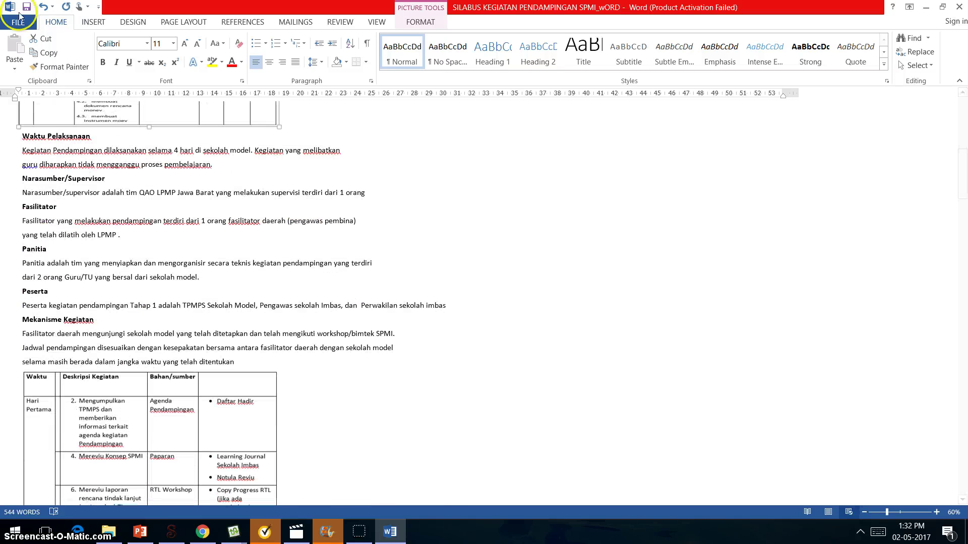
pyautogui.click(26, 10)
# Step: Set the text wrapping of the cycle diagram picture under section D, IMPLEMENTASI SPMI, to In Line with Text
pyautogui.scroll(-8, 240, 282)
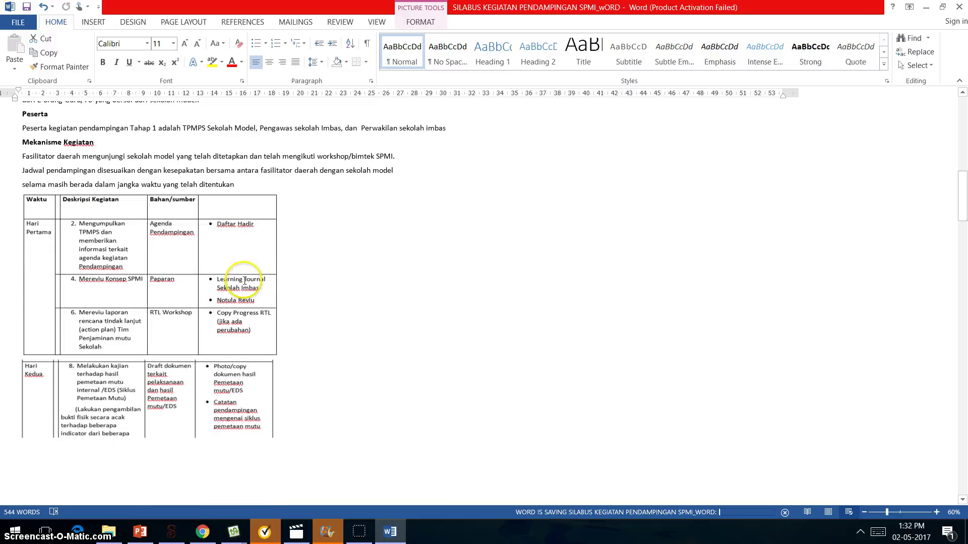
pyautogui.scroll(-20, 243, 279)
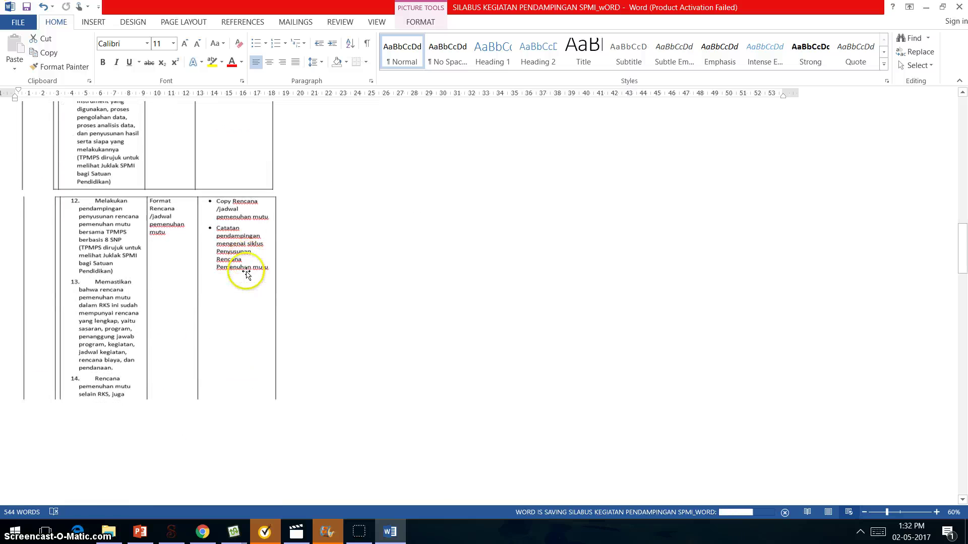
pyautogui.scroll(-15, 246, 272)
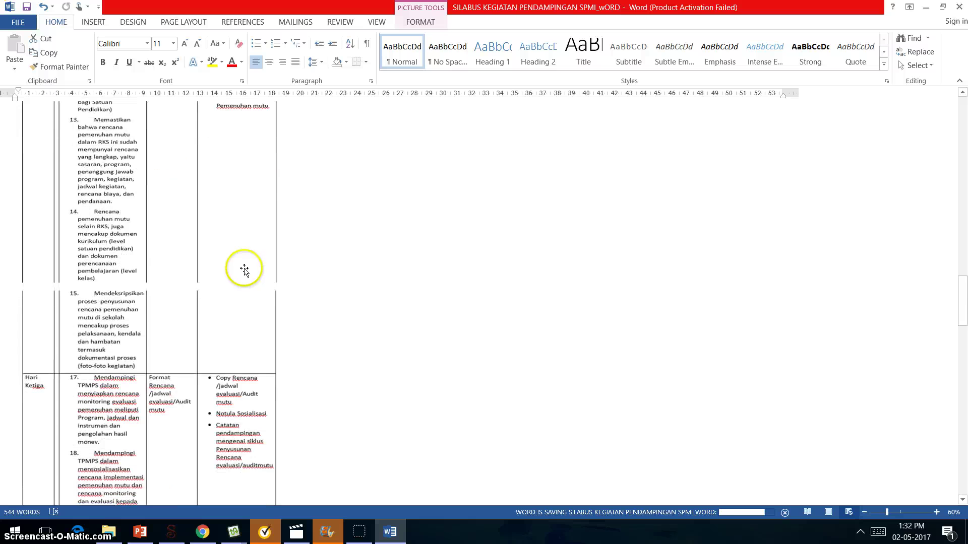
pyautogui.scroll(-15, 244, 270)
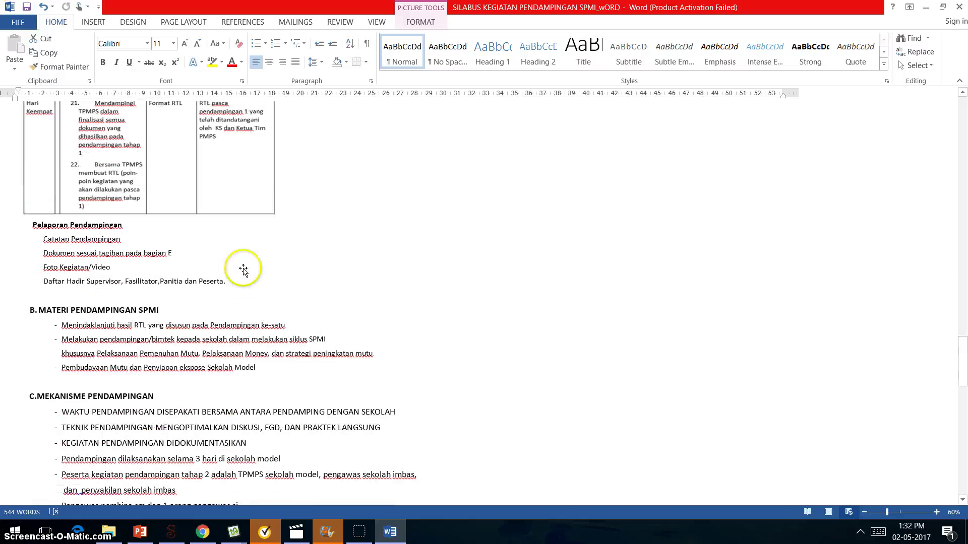
pyautogui.scroll(-10, 243, 270)
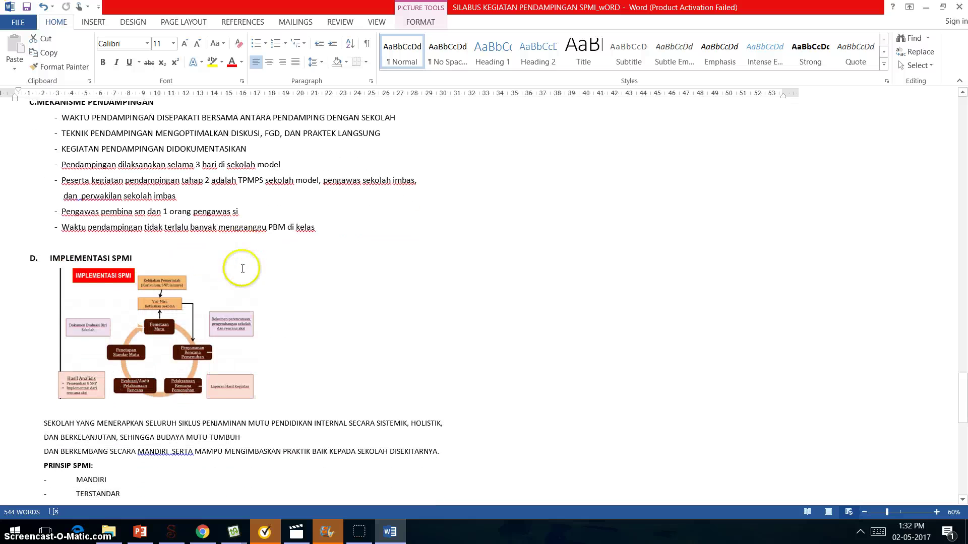
pyautogui.scroll(-1, 241, 265)
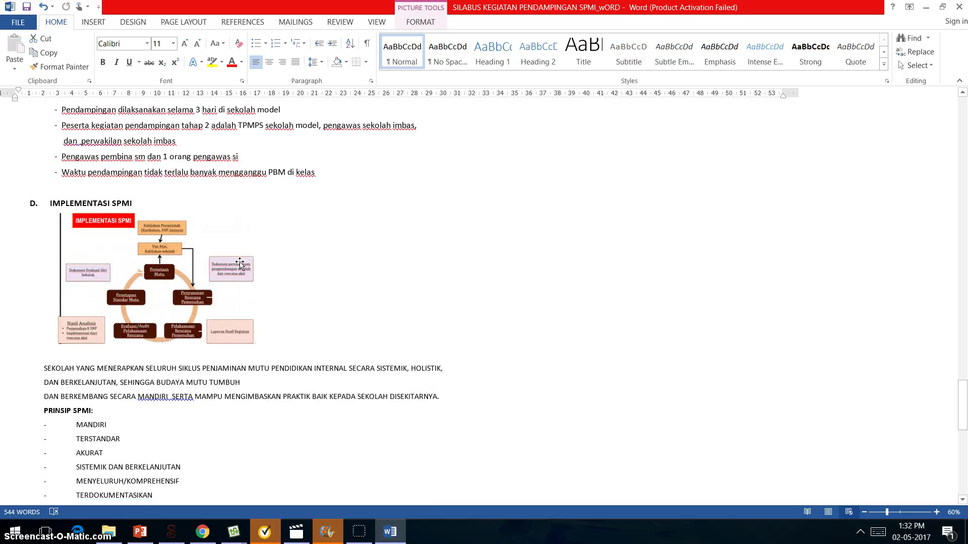
pyautogui.scroll(-1, 240, 264)
pyautogui.click(217, 262)
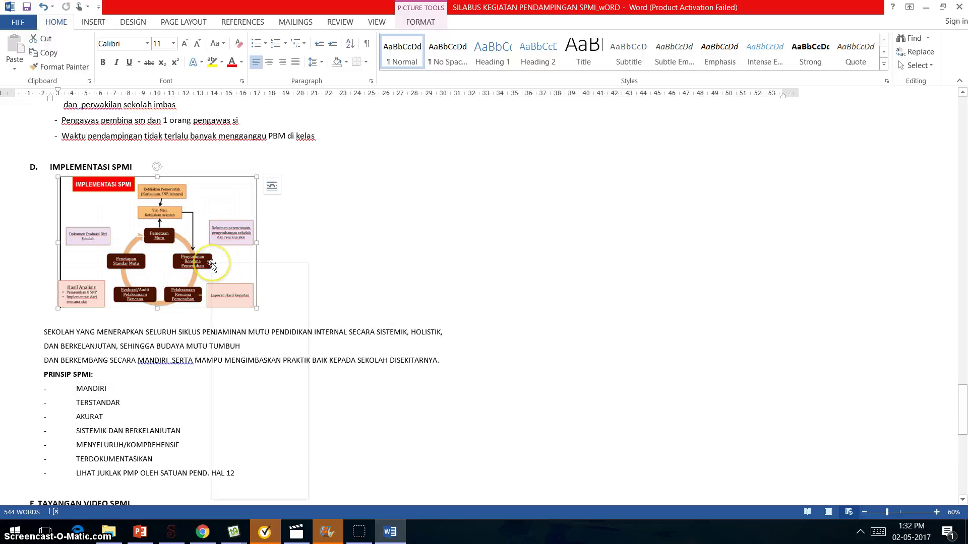
pyautogui.rightClick(214, 264)
pyautogui.moveTo(278, 461)
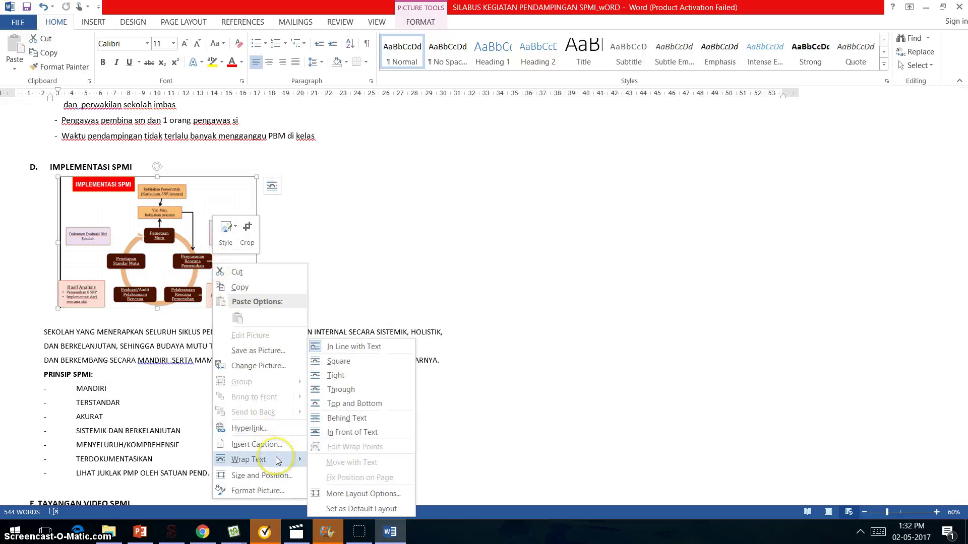
pyautogui.click(370, 346)
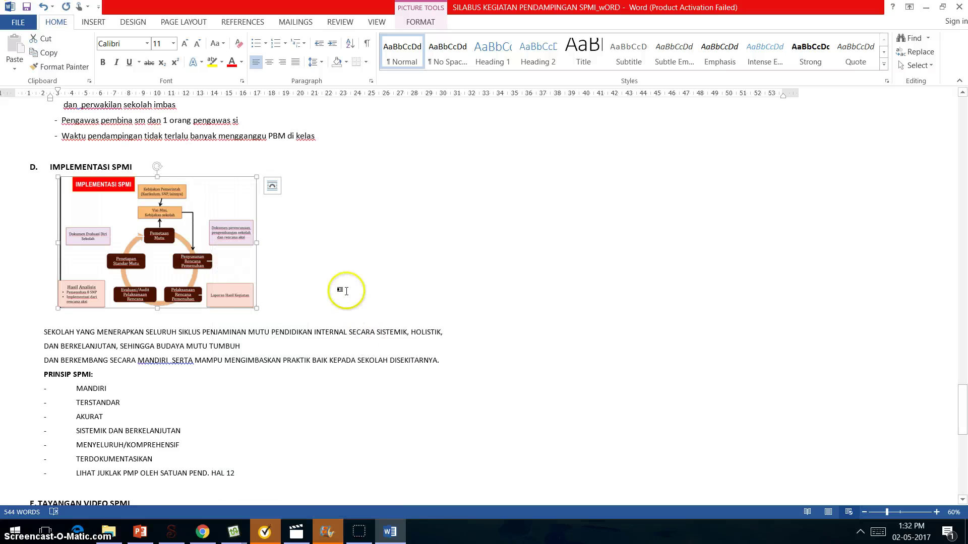
# Step: Review the document from section D back to its opening heading and syllabus table
pyautogui.scroll(10, 346, 291)
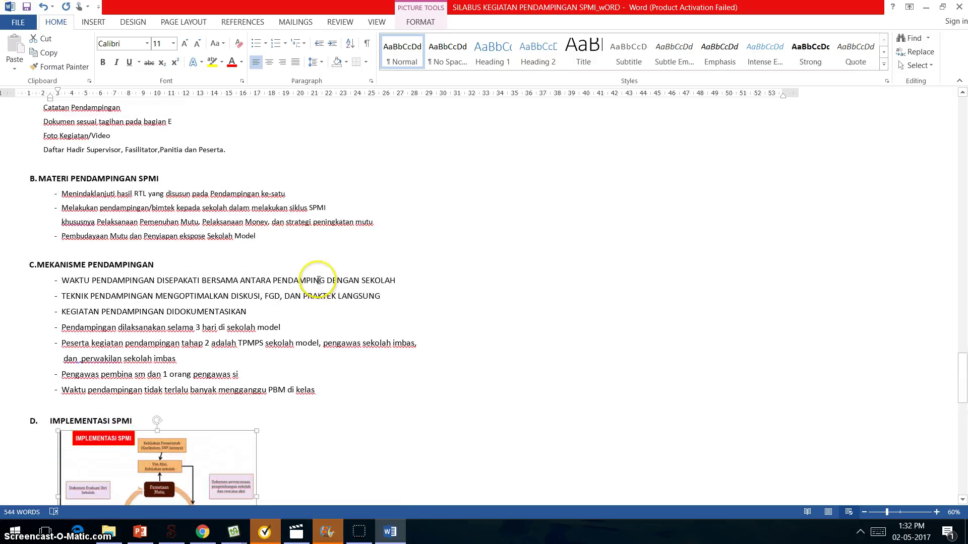
pyautogui.scroll(15, 318, 281)
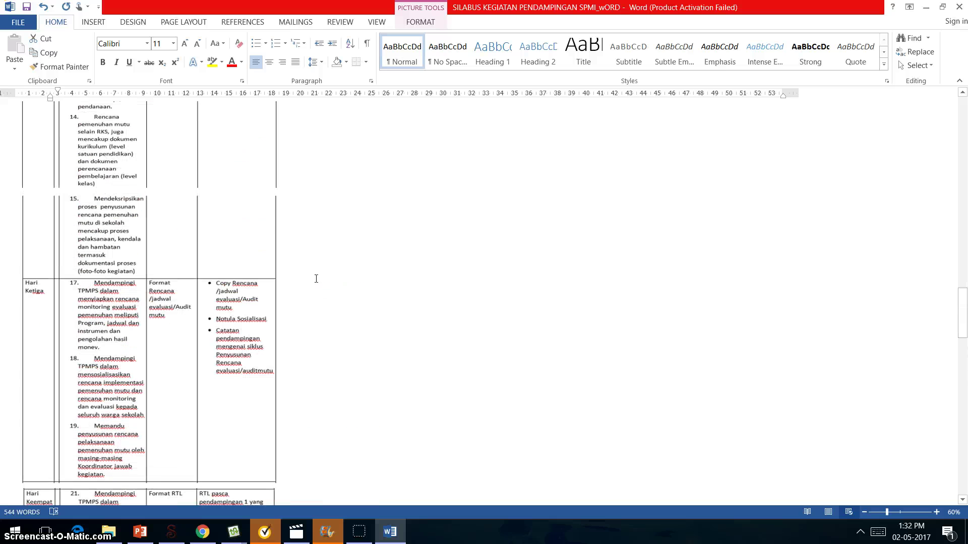
pyautogui.scroll(15, 312, 276)
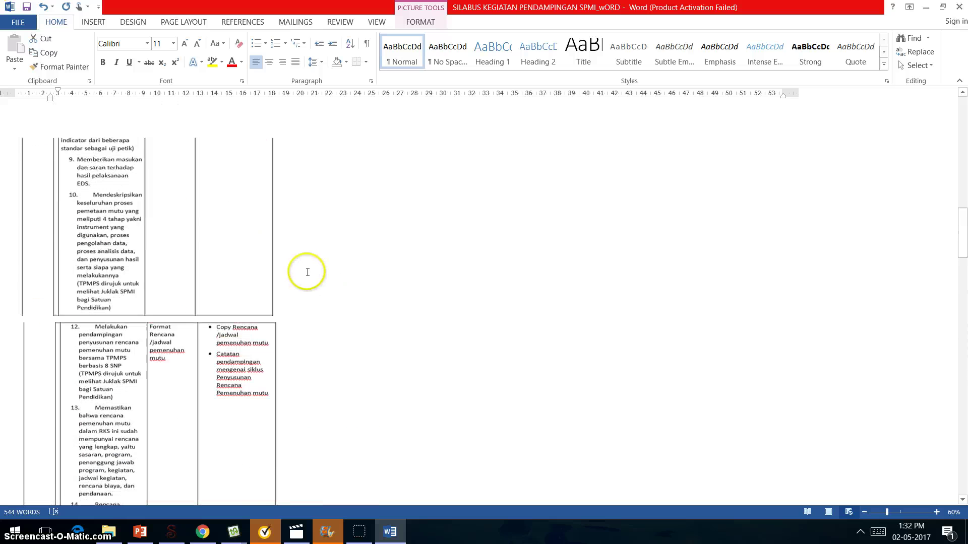
pyautogui.scroll(15, 307, 273)
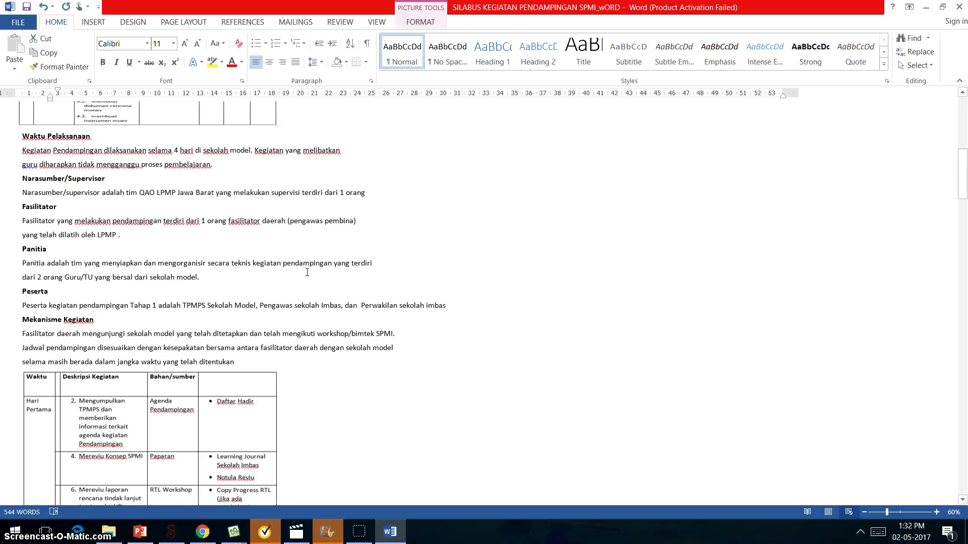
pyautogui.scroll(5, 307, 273)
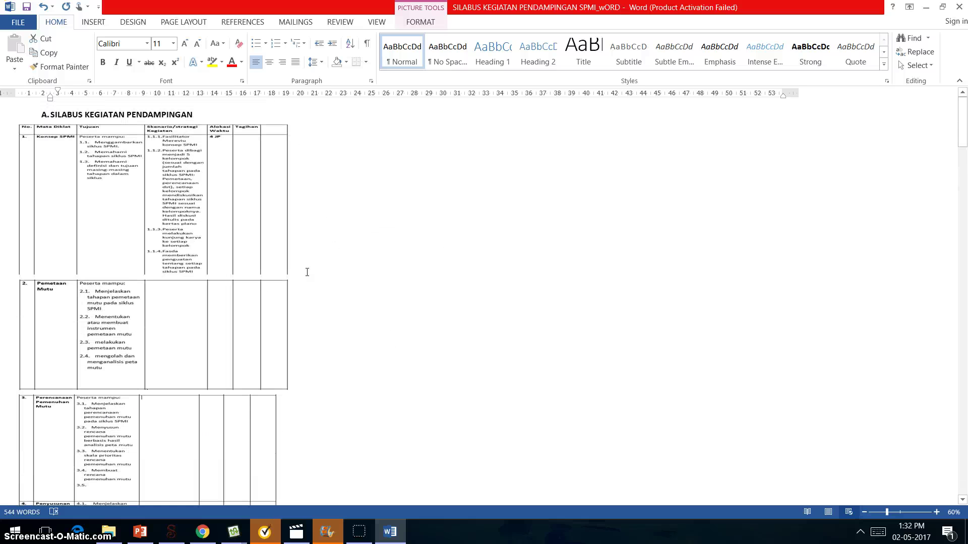
# Step: Review the syllabus document from its opening heading down to the Hari Ketiga rows of the activity table
pyautogui.click(194, 141)
pyautogui.click(195, 116)
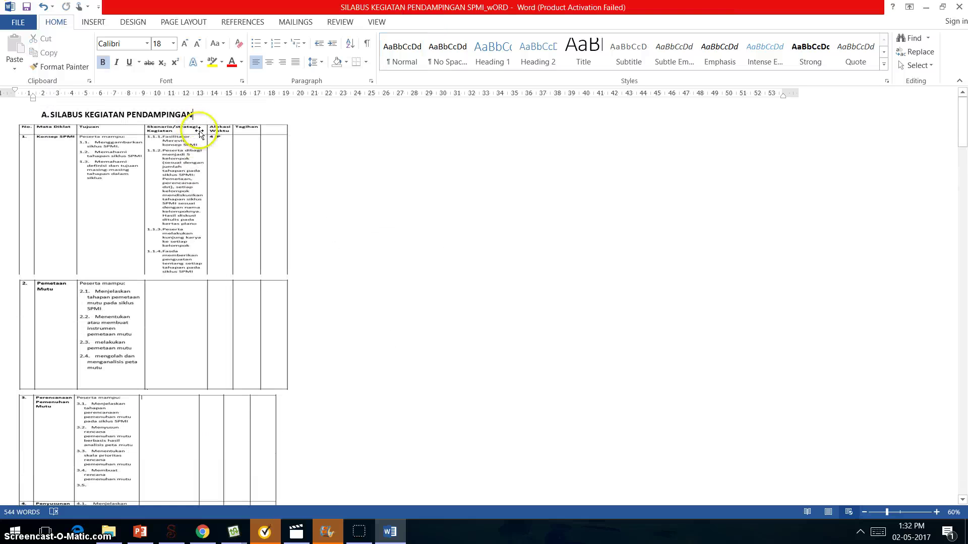
pyautogui.scroll(-15, 211, 172)
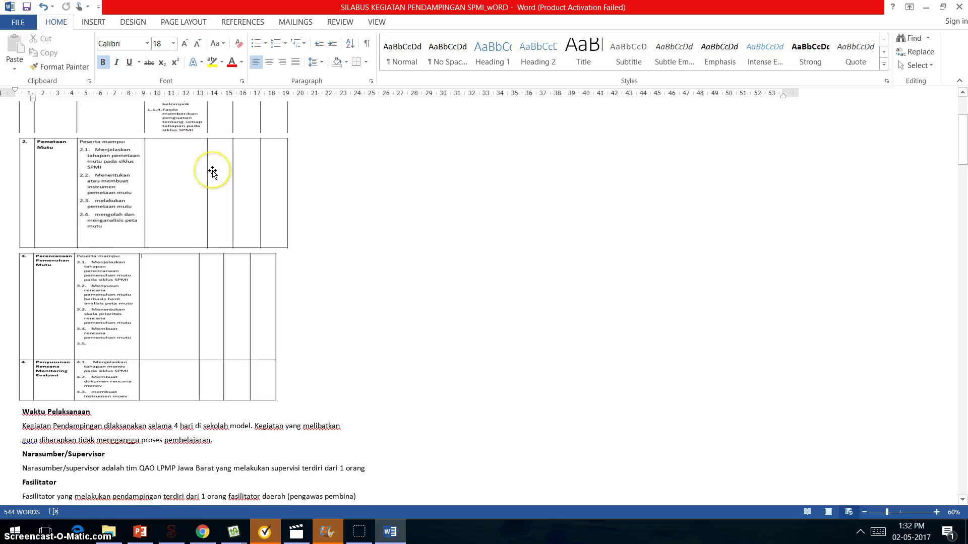
pyautogui.scroll(-14, 213, 171)
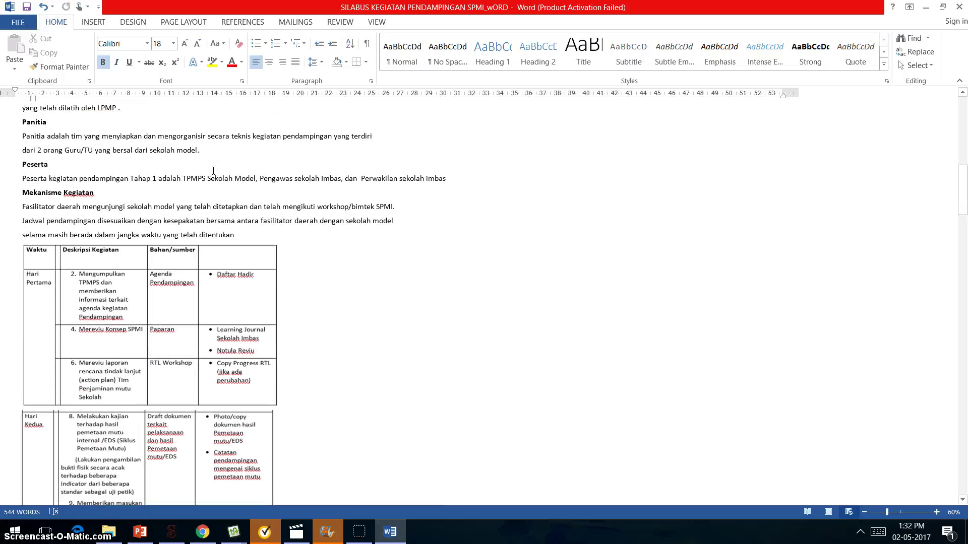
pyautogui.scroll(-14, 213, 171)
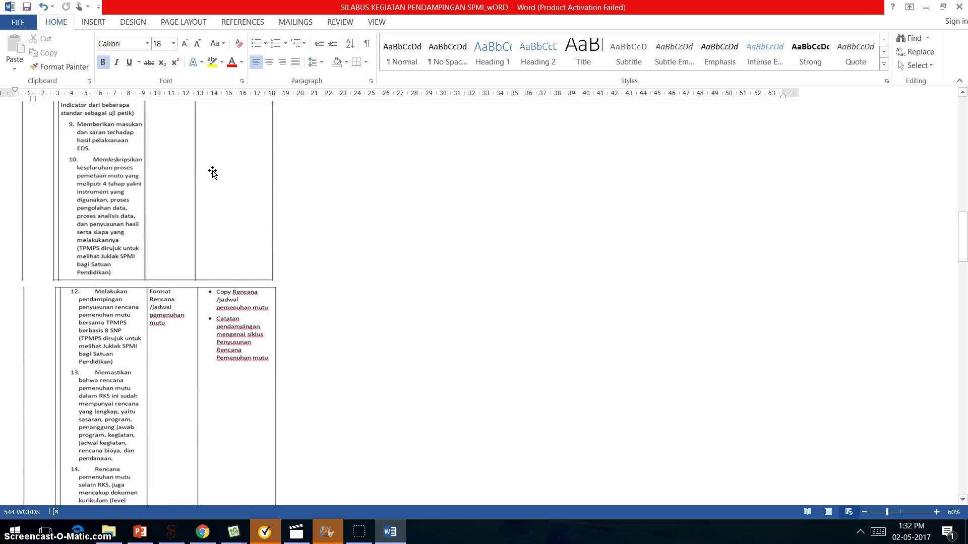
pyautogui.scroll(-12, 213, 183)
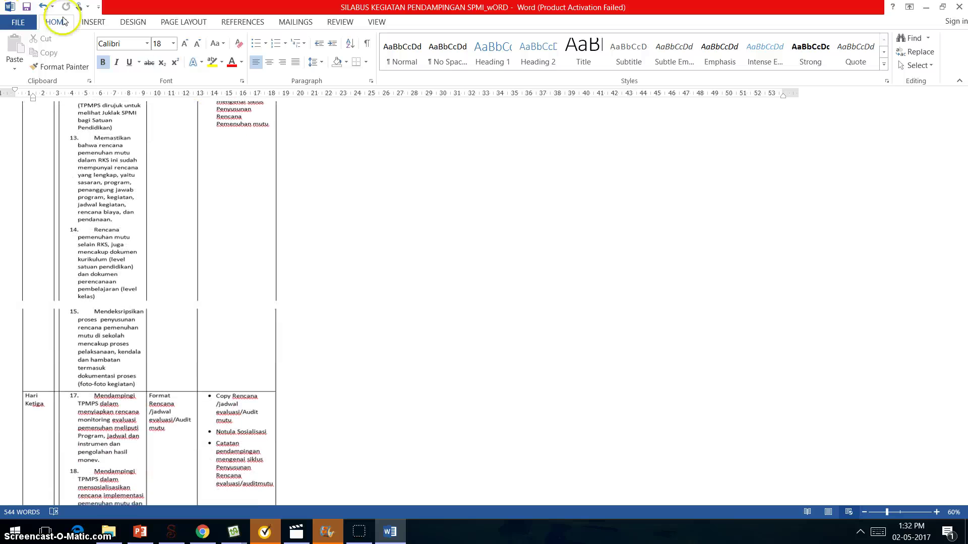
# Step: Start saving a copy of the document in the BahanAjarSPMI folder with the file type Web Page, Filtered
pyautogui.click(25, 22)
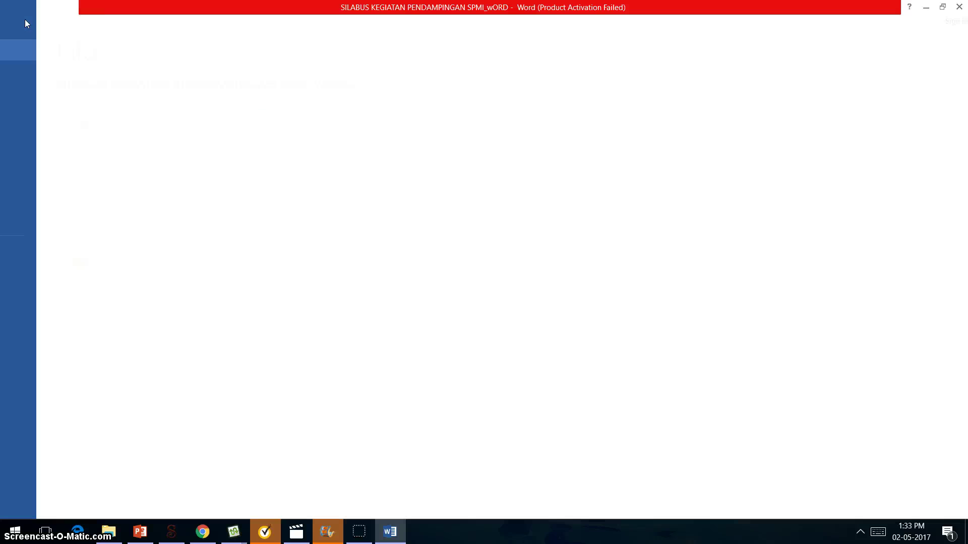
pyautogui.click(40, 134)
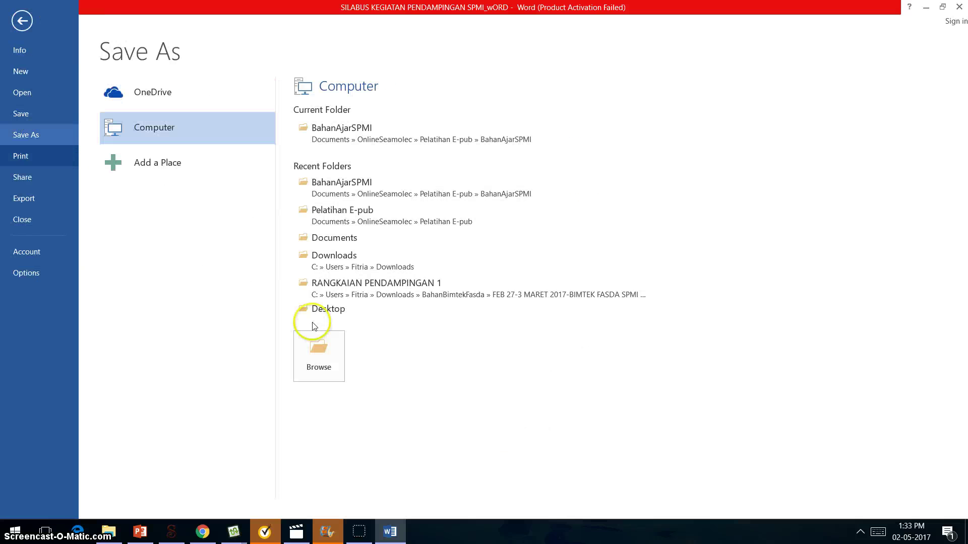
pyautogui.click(325, 372)
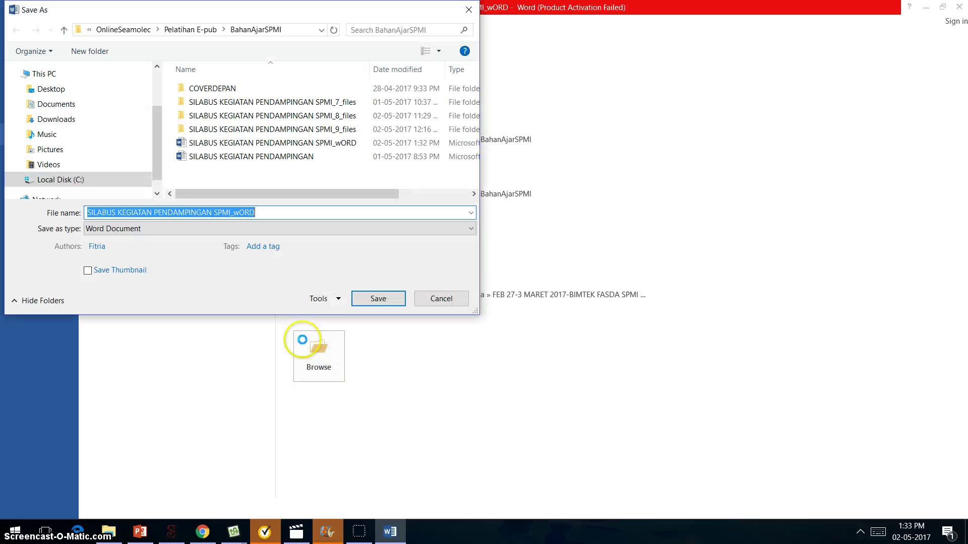
pyautogui.click(206, 228)
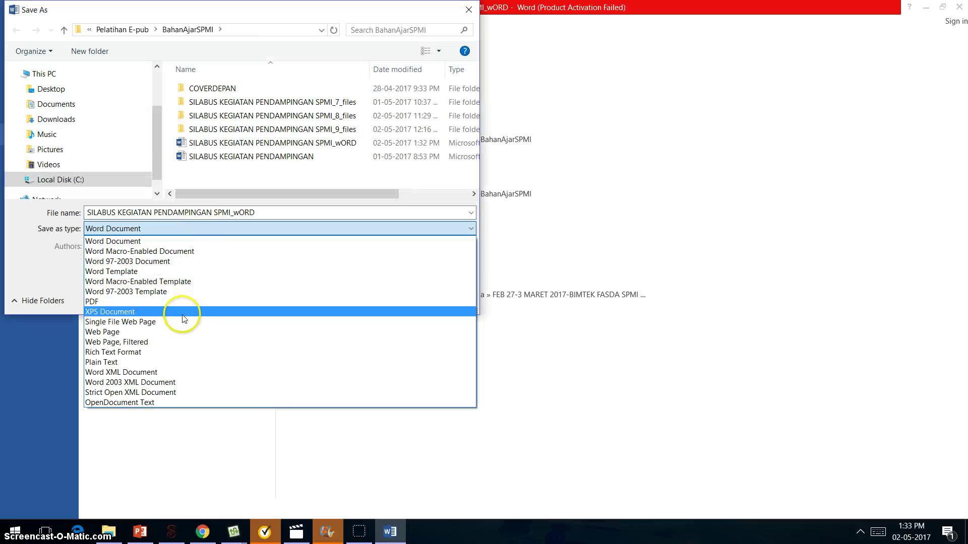
pyautogui.click(166, 342)
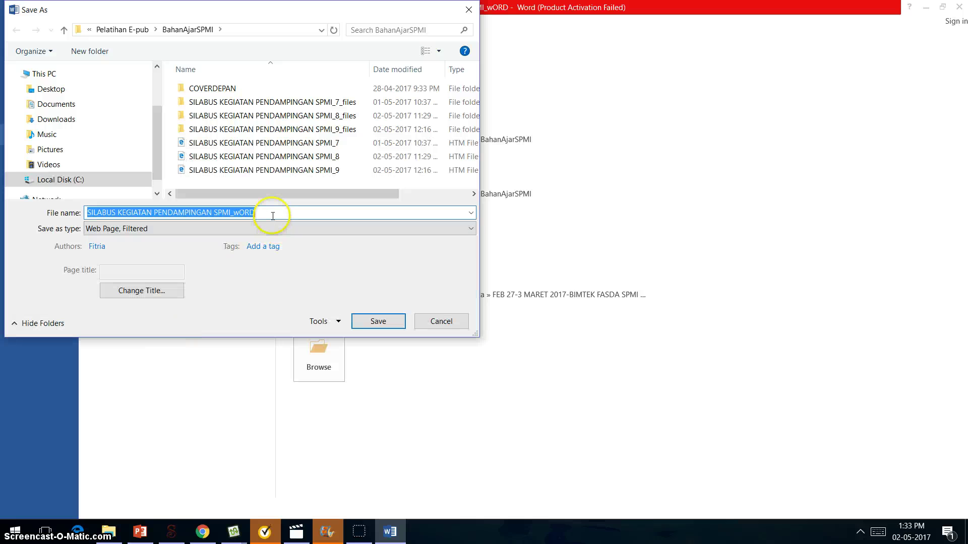
# Step: Name the copy SILABUS KEGIATAN PENDAMPINGAN SPMI_10 and save it, accepting the removal of Office-specific tags
pyautogui.click(273, 213)
pyautogui.press('BackSpace')
pyautogui.press('BackSpace')
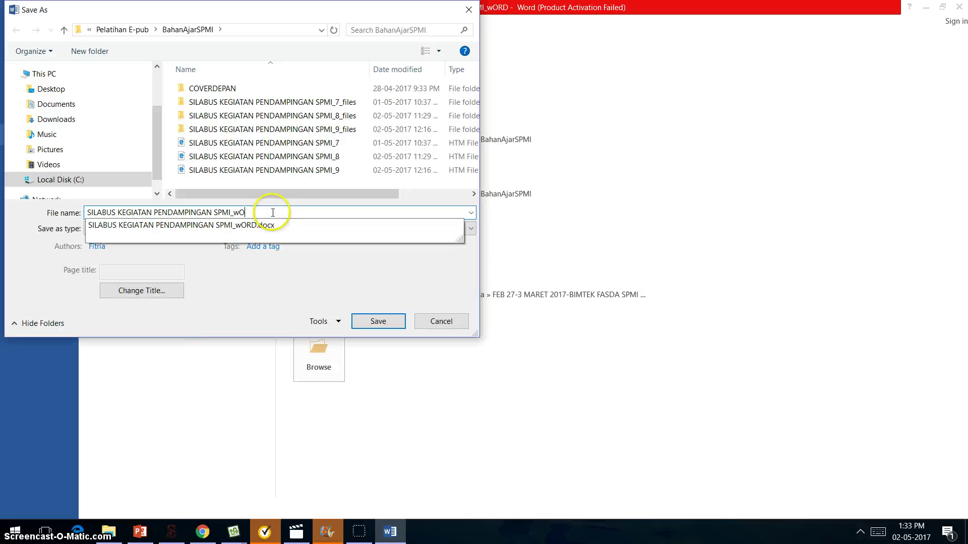
pyautogui.press('BackSpace')
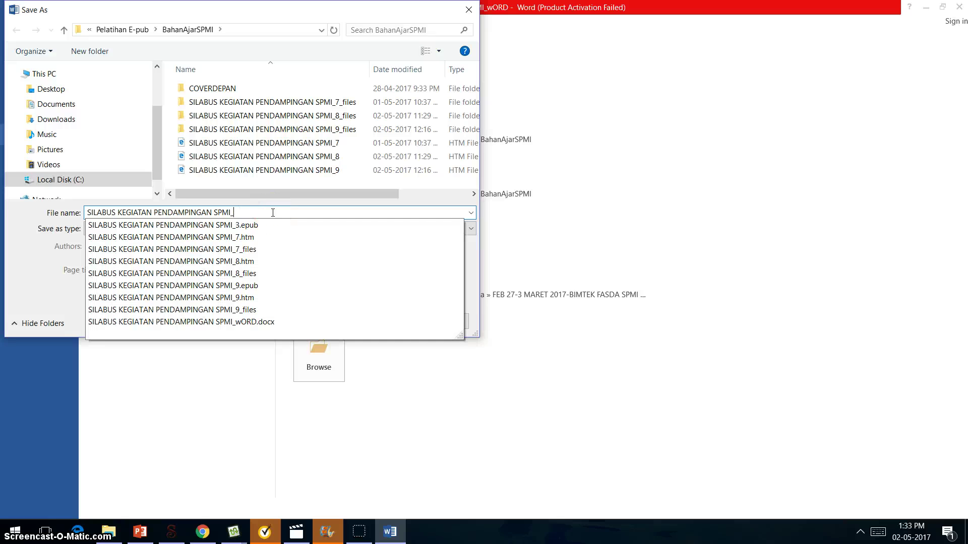
pyautogui.write('10')
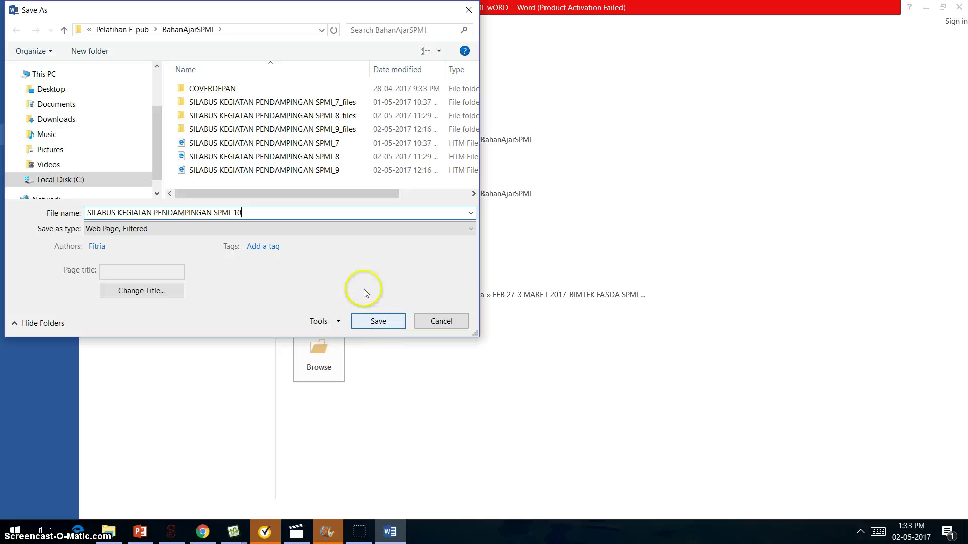
pyautogui.click(368, 321)
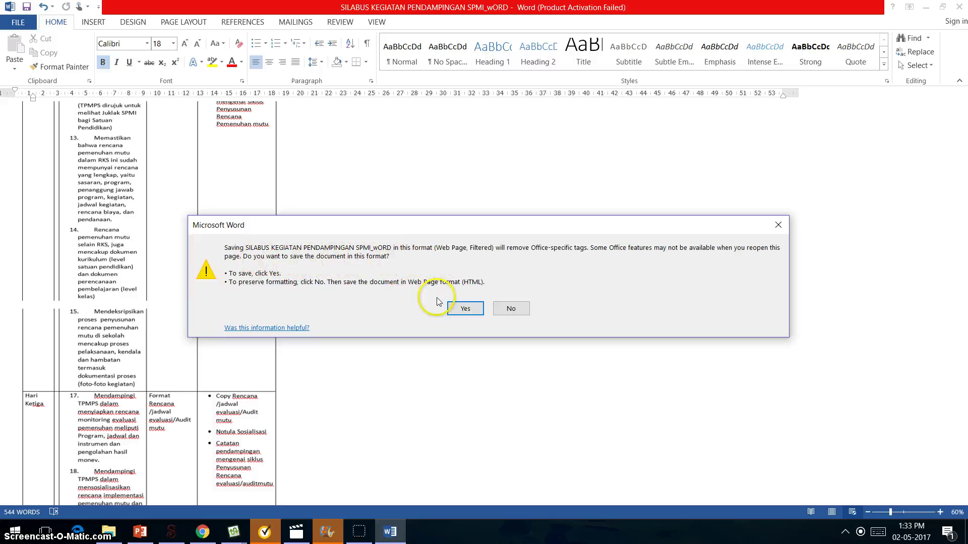
pyautogui.click(464, 309)
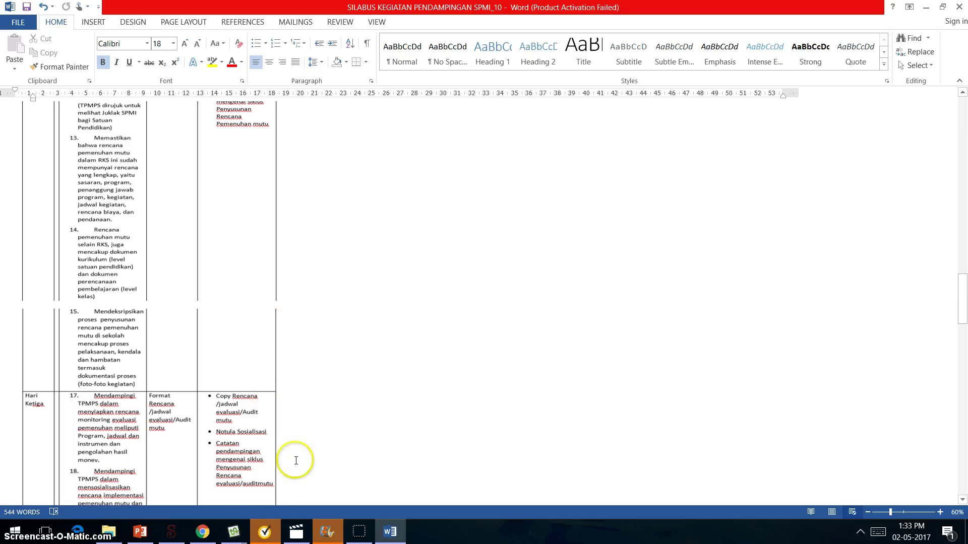
# Step: Switch to Sigil and create a new empty EPUB book
pyautogui.click(172, 534)
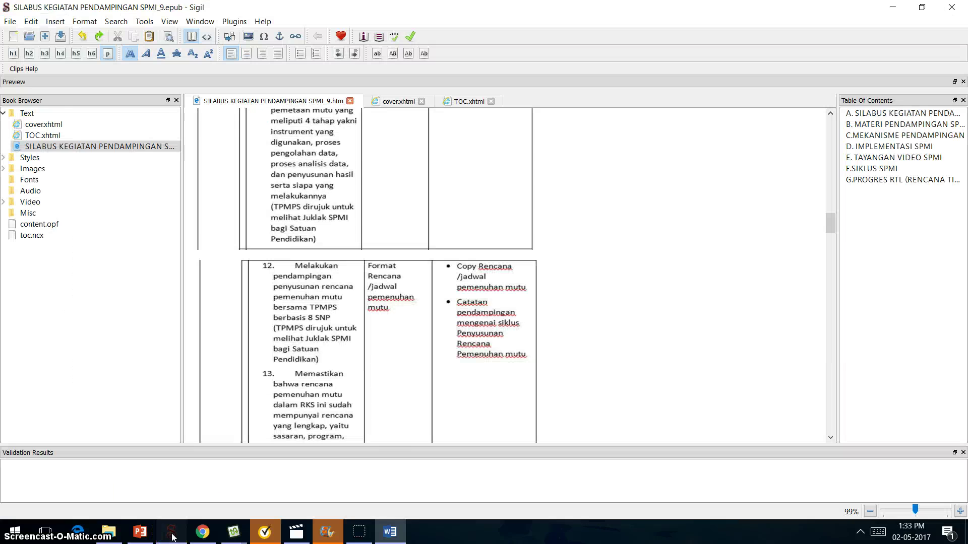
pyautogui.click(172, 534)
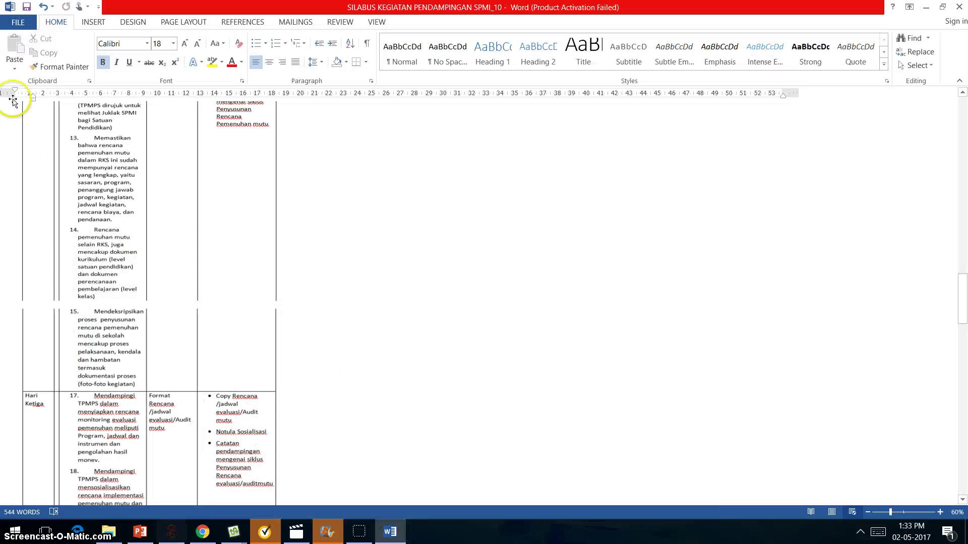
pyautogui.click(184, 528)
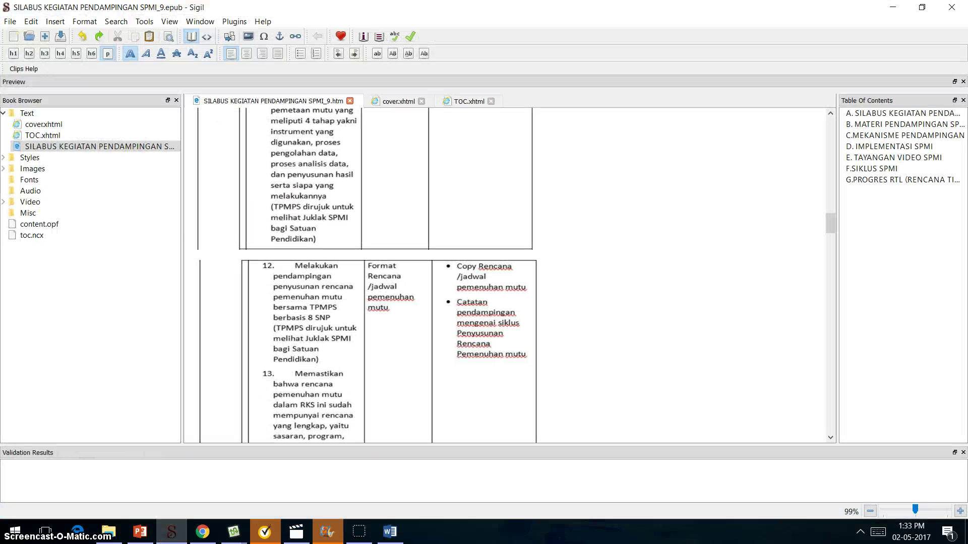
pyautogui.click(11, 22)
pyautogui.click(26, 35)
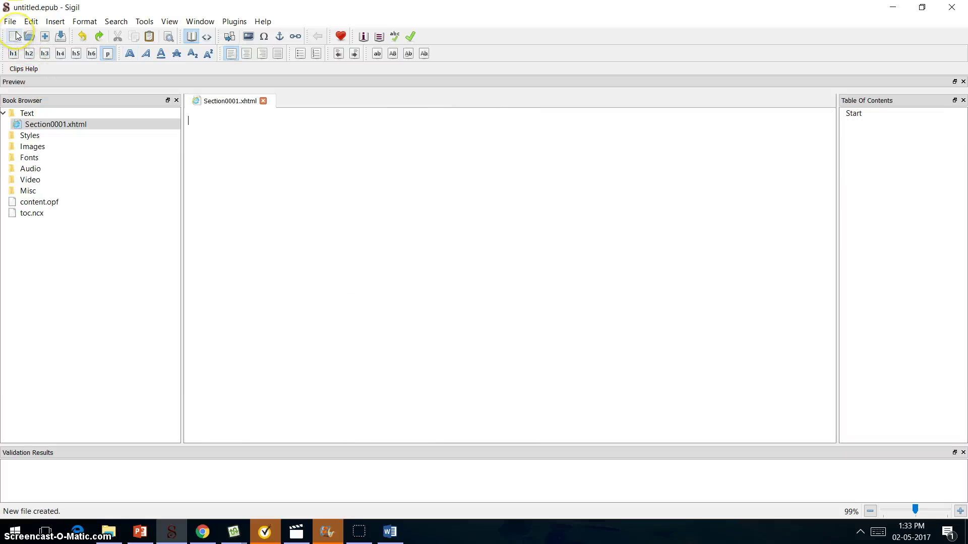
# Step: Open the HTML file SILABUS KEGIATAN PENDAMPINGAN SPMI_10 from the BahanAjarSPMI folder
pyautogui.click(11, 22)
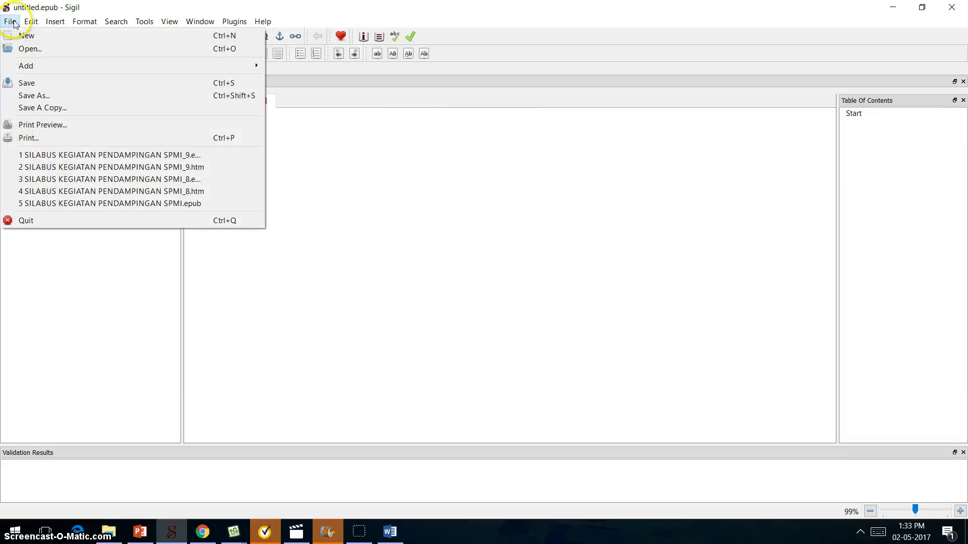
pyautogui.click(37, 52)
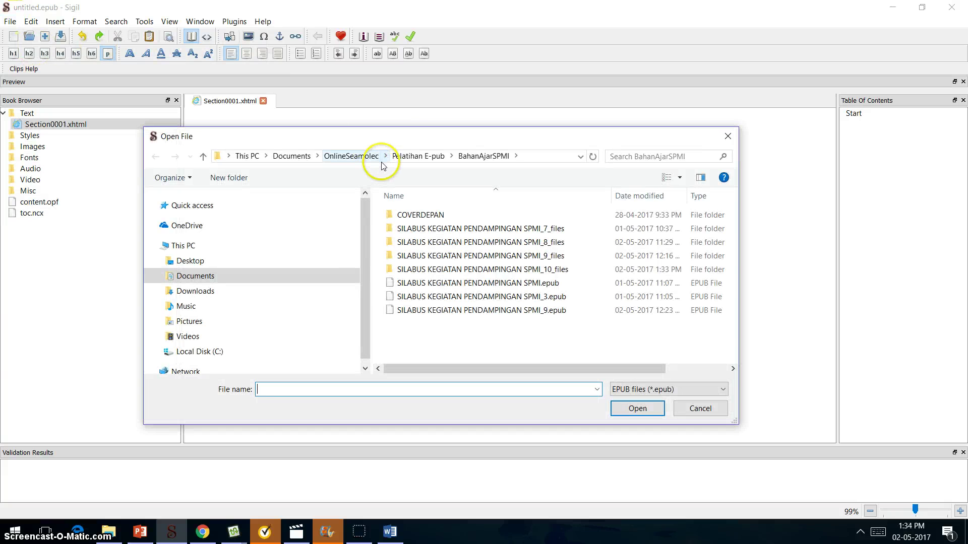
pyautogui.click(625, 389)
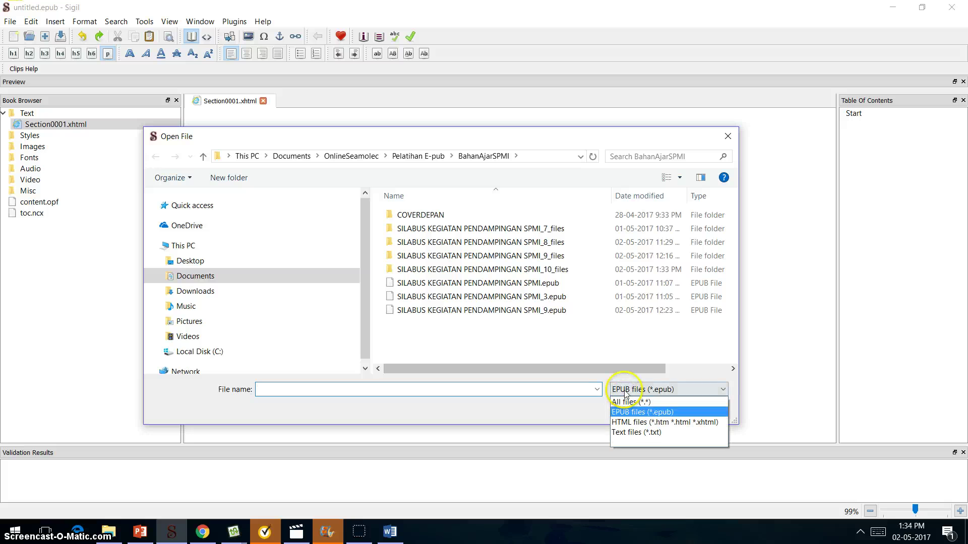
pyautogui.click(627, 423)
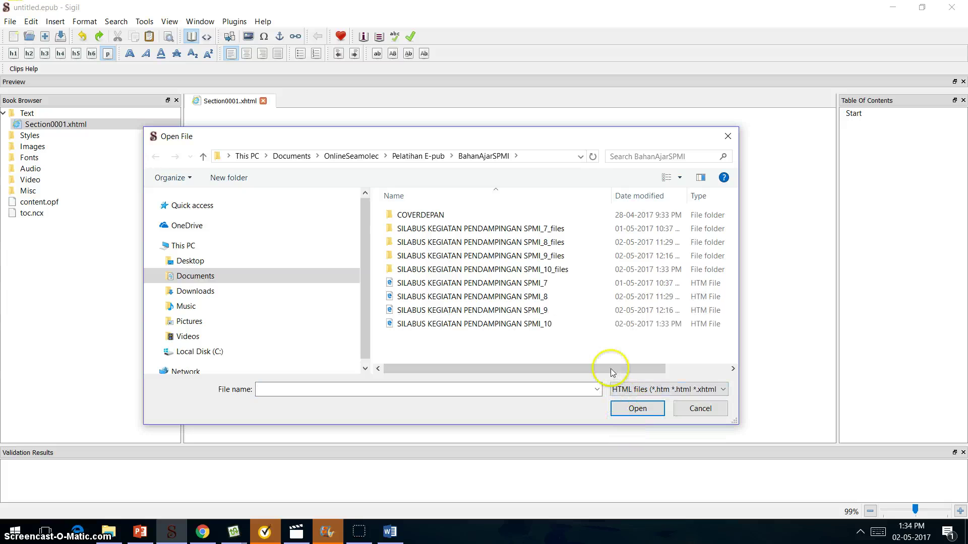
pyautogui.click(460, 324)
pyautogui.click(637, 408)
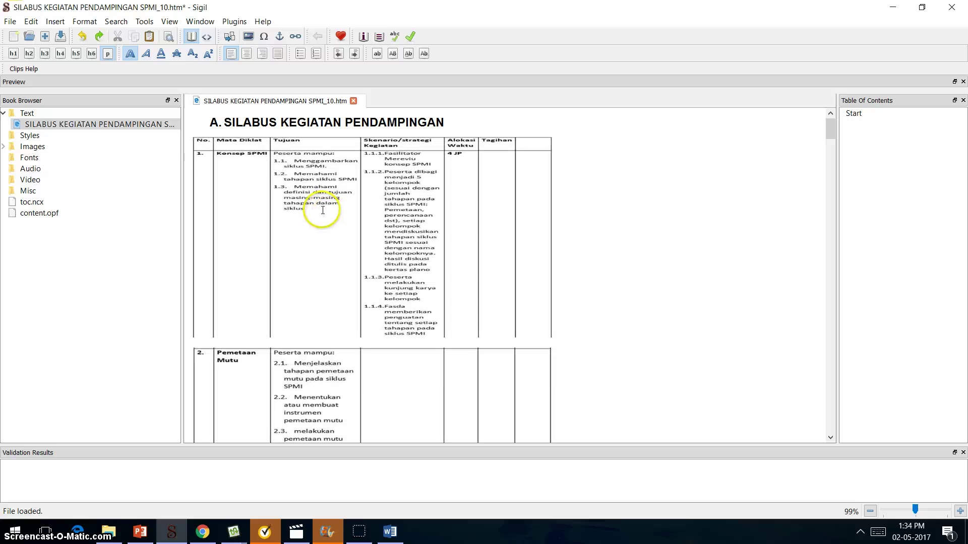
# Step: Break the paragraph below the section D cycle diagram so that "SISTEMIK, HOLISTIK," starts a new line after "SECARA"
pyautogui.scroll(-15, 323, 210)
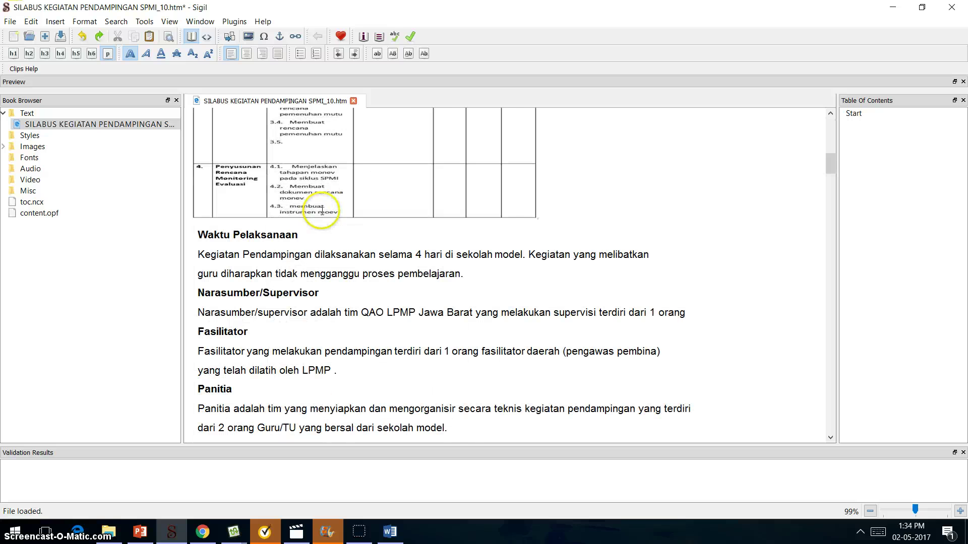
pyautogui.scroll(-15, 323, 212)
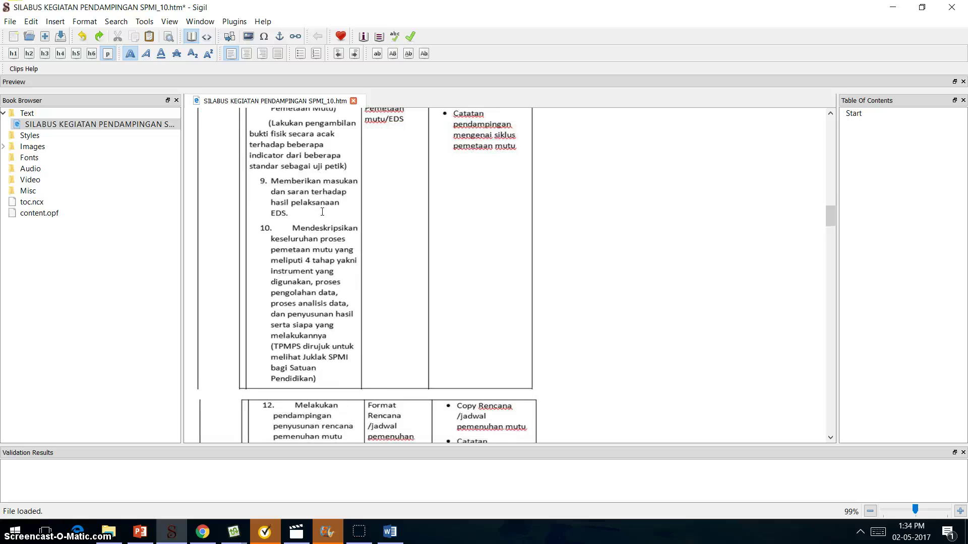
pyautogui.scroll(-15, 322, 212)
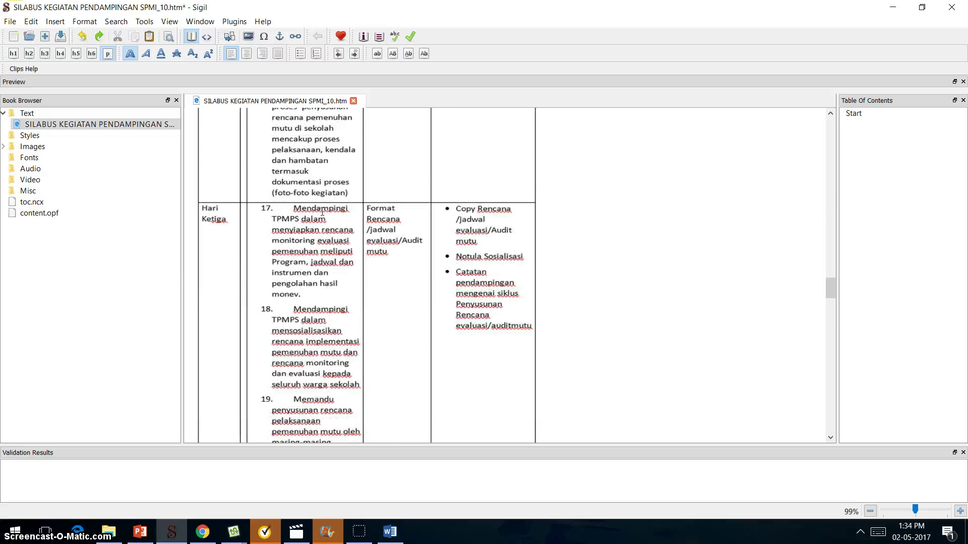
pyautogui.scroll(-20, 322, 212)
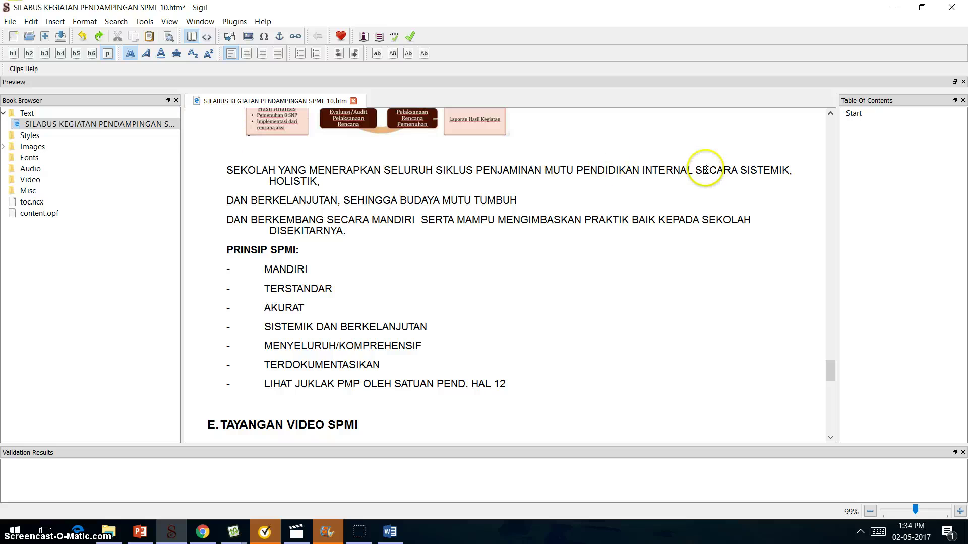
pyautogui.click(738, 170)
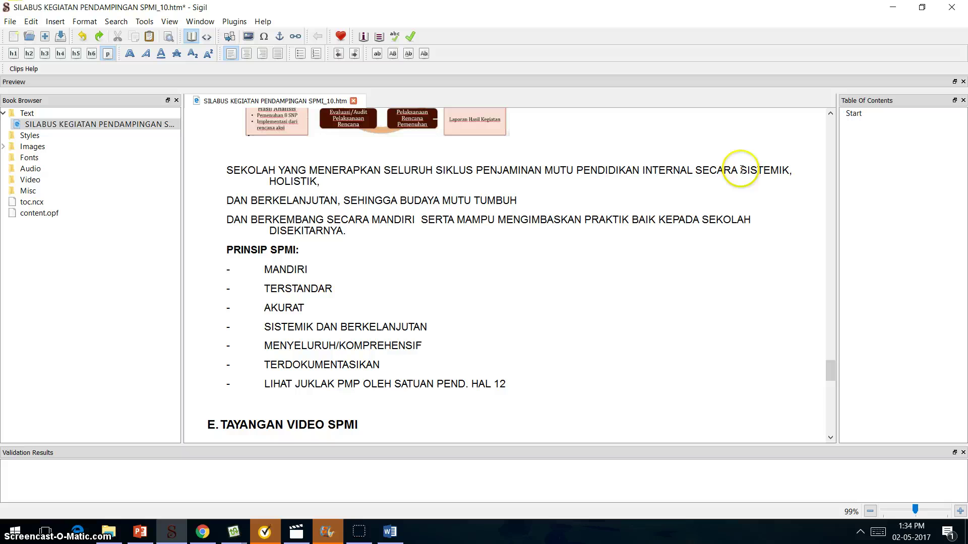
pyautogui.press('Return')
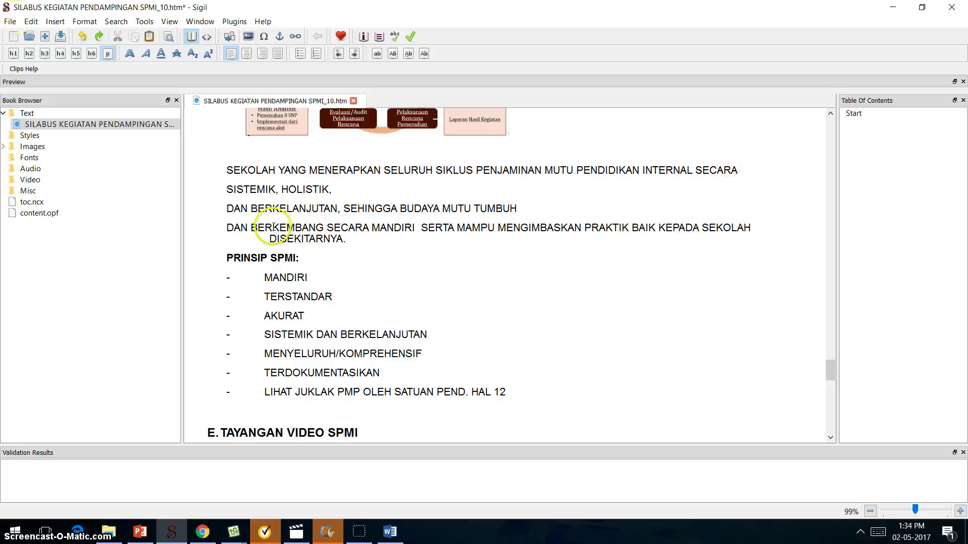
# Step: Start a new line at "KEPADA SEKOLAH DISEKITARNYA" and join the "DAN BERKELANJUTAN" line onto "SISTEMIK, HOLISTIK,"
pyautogui.click(657, 229)
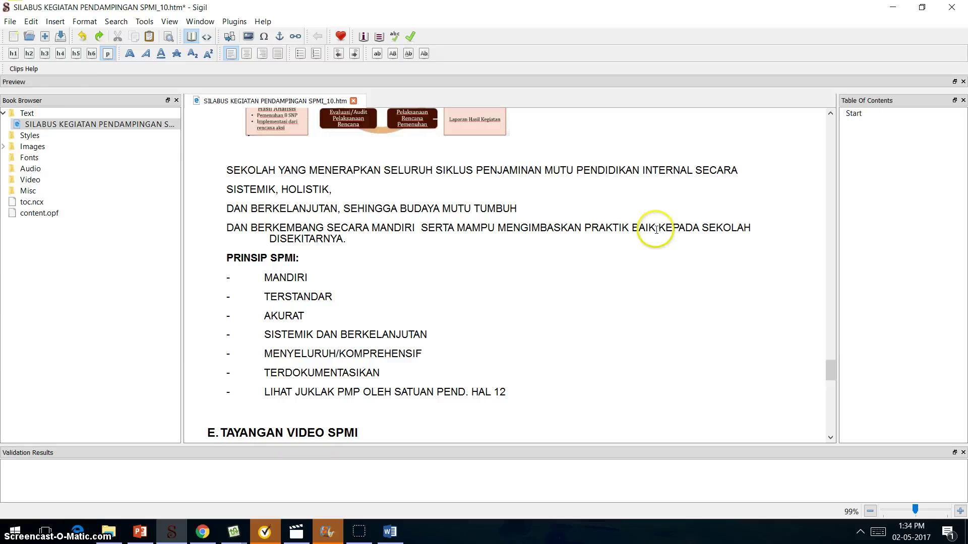
pyautogui.press('Return')
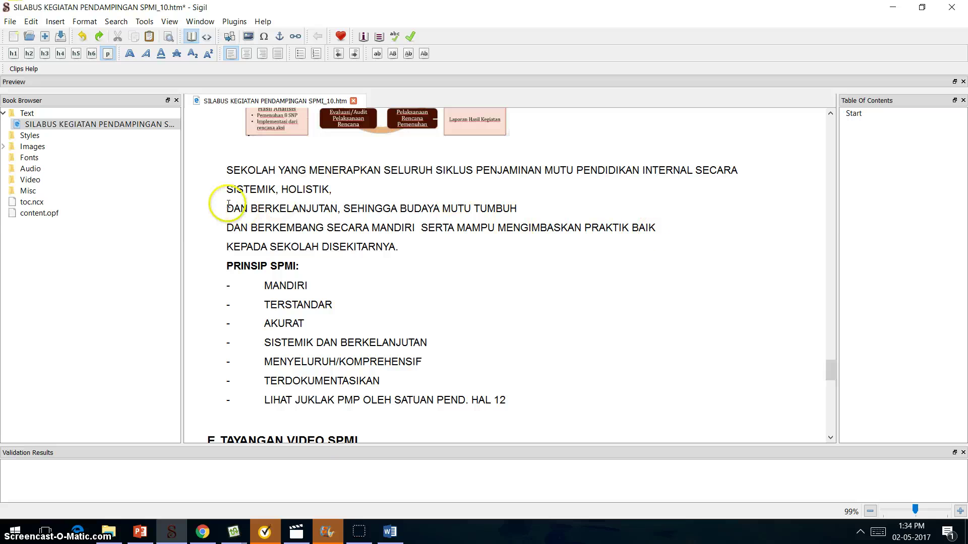
pyautogui.press('BackSpace')
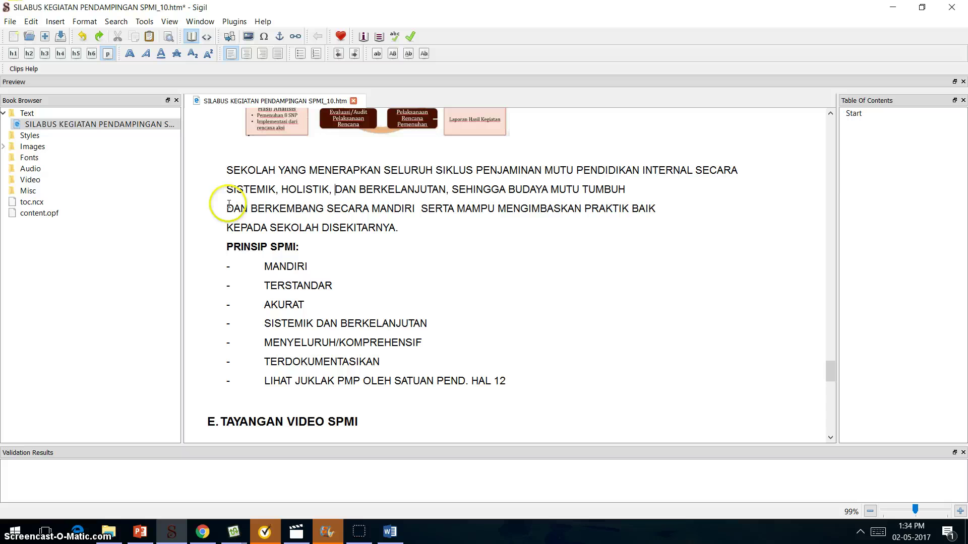
# Step: Check the text layout of section F, SIKLUS SPMI, and section G, PROGRES RTL, through the end of the file
pyautogui.scroll(-10, 259, 298)
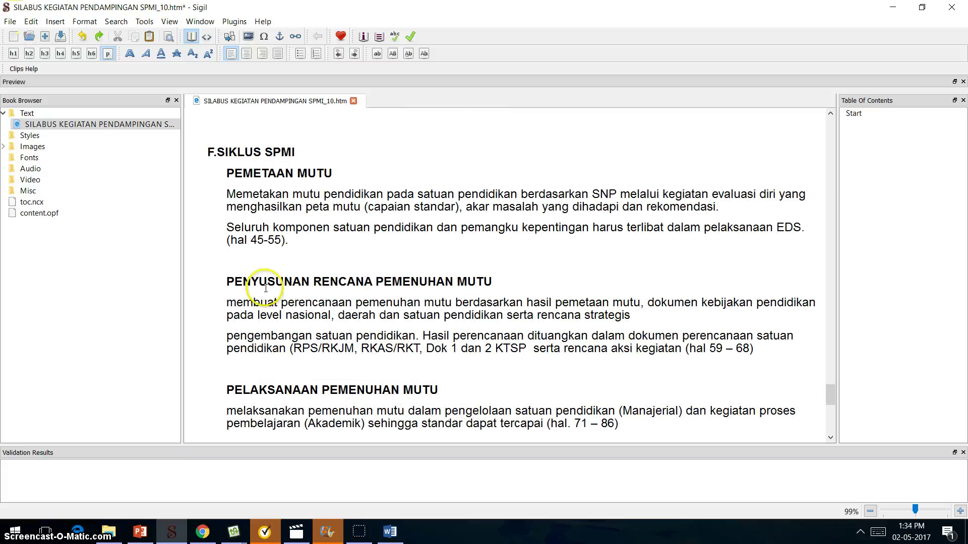
pyautogui.scroll(-4, 268, 284)
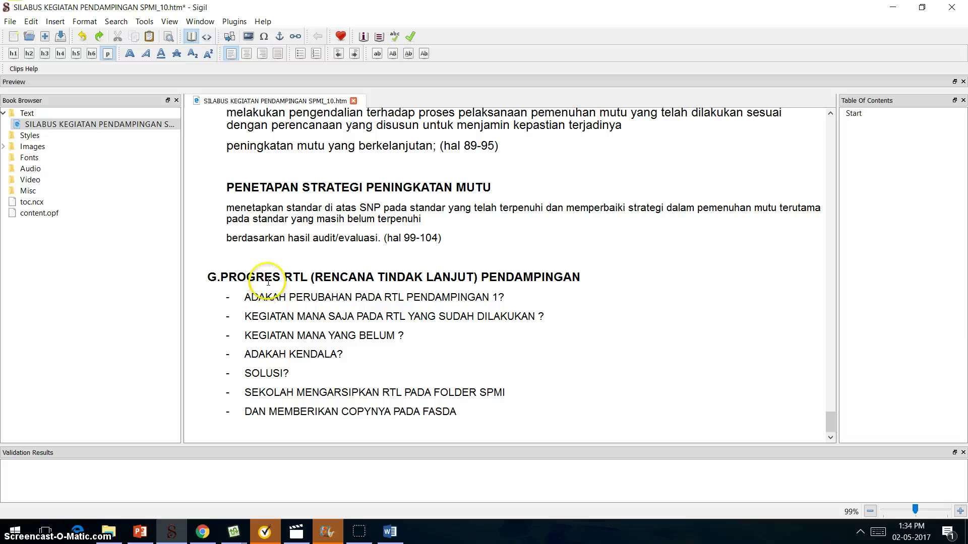
# Step: Set the book's metadata title to "BAHAN AJAR KEGIATAN PENDAMPINGAN SPMI - SEKOLAH MODEL"
pyautogui.scroll(4, 267, 284)
pyautogui.scroll(15, 268, 282)
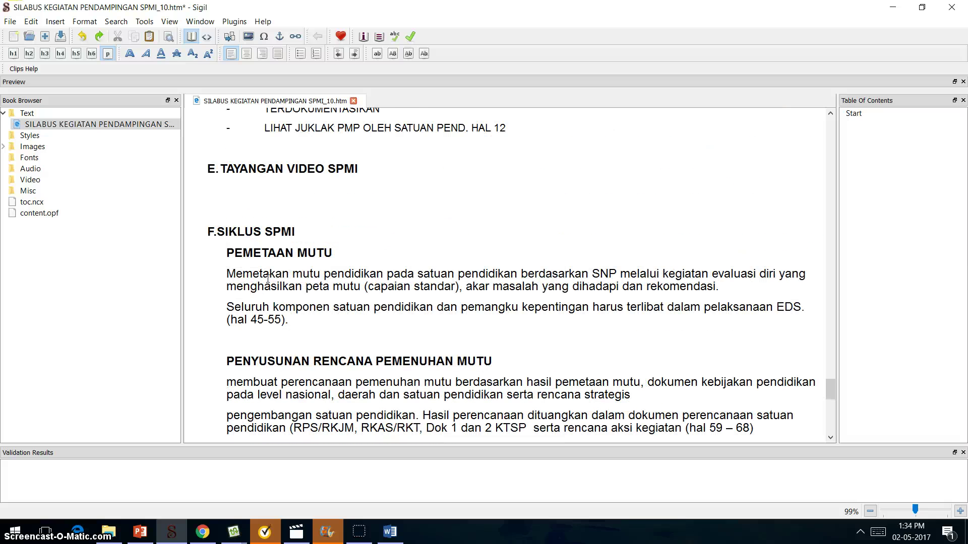
pyautogui.scroll(12, 268, 275)
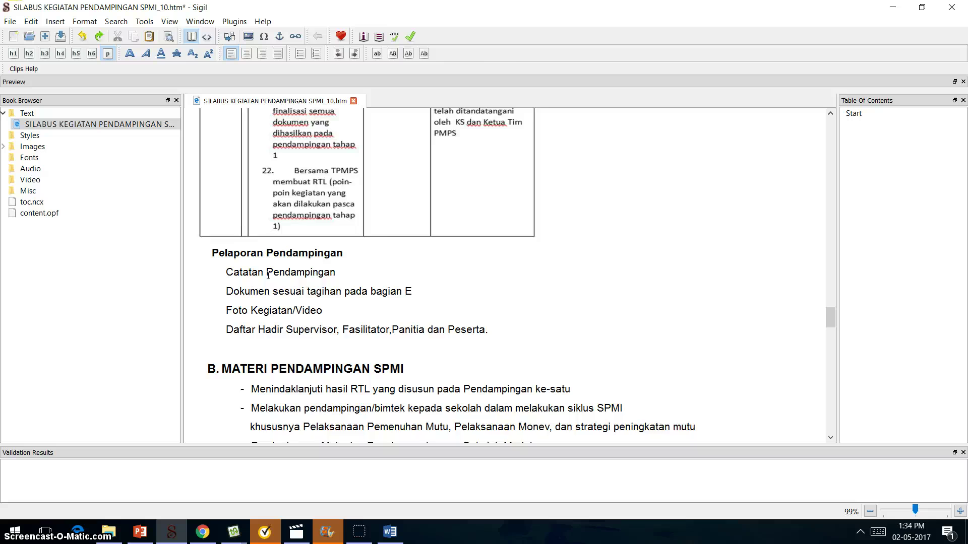
pyautogui.scroll(10, 269, 275)
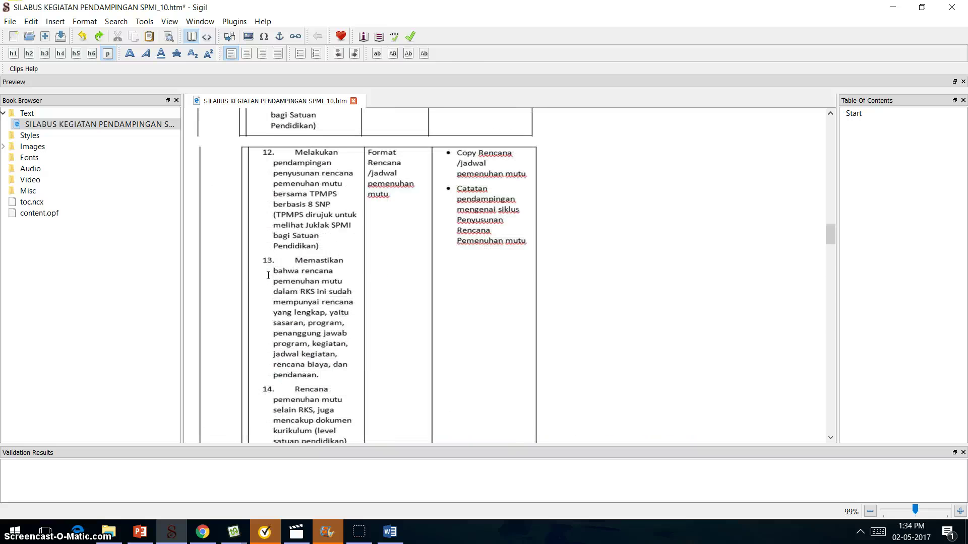
pyautogui.scroll(12, 268, 275)
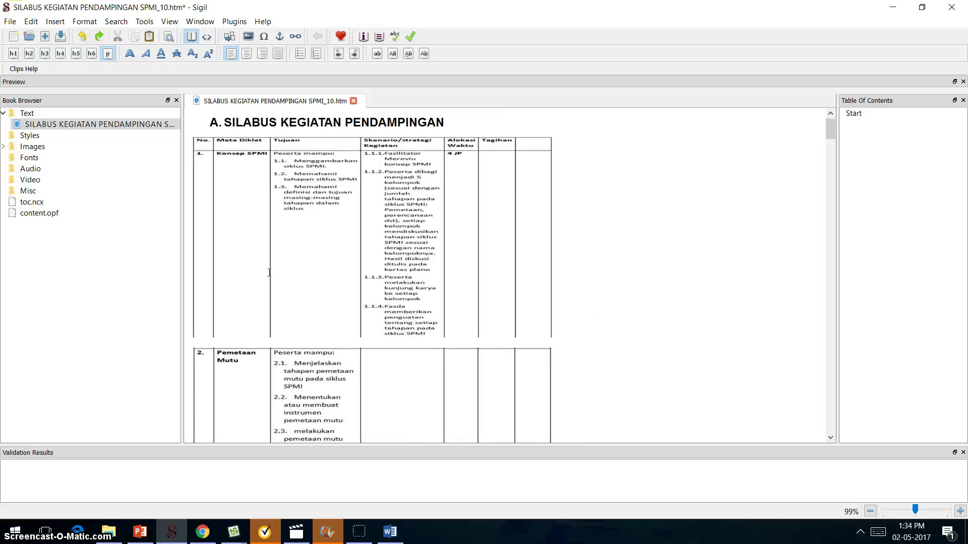
pyautogui.click(271, 265)
pyautogui.click(274, 261)
pyautogui.click(147, 22)
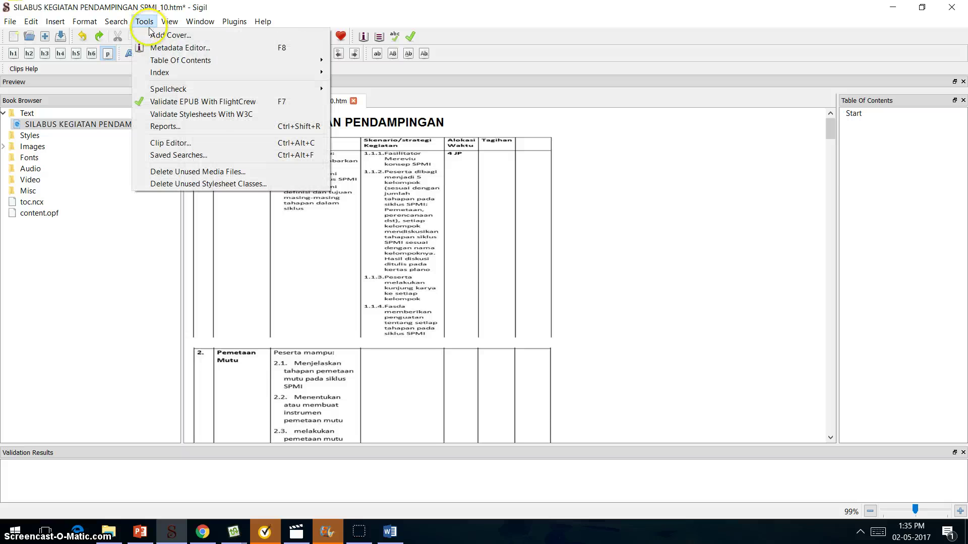
pyautogui.click(161, 51)
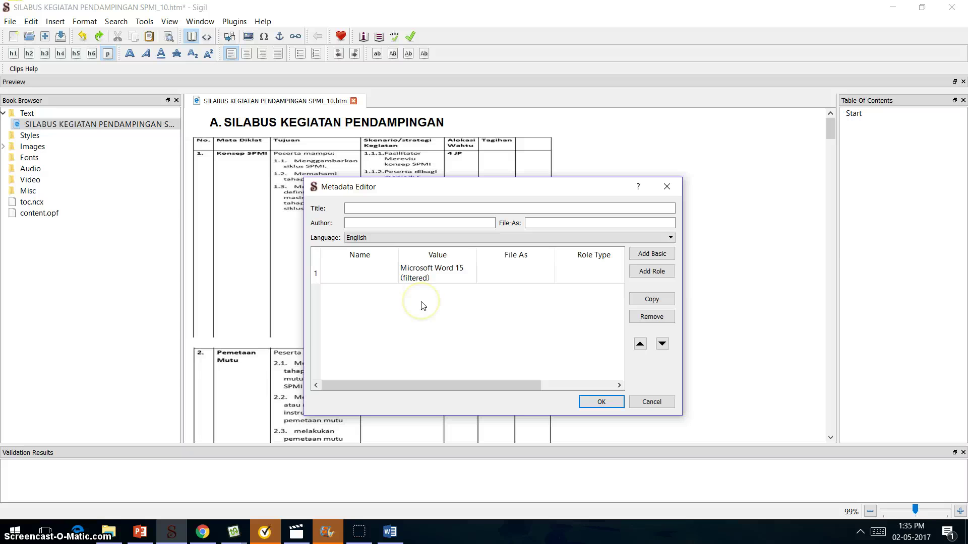
pyautogui.click(369, 209)
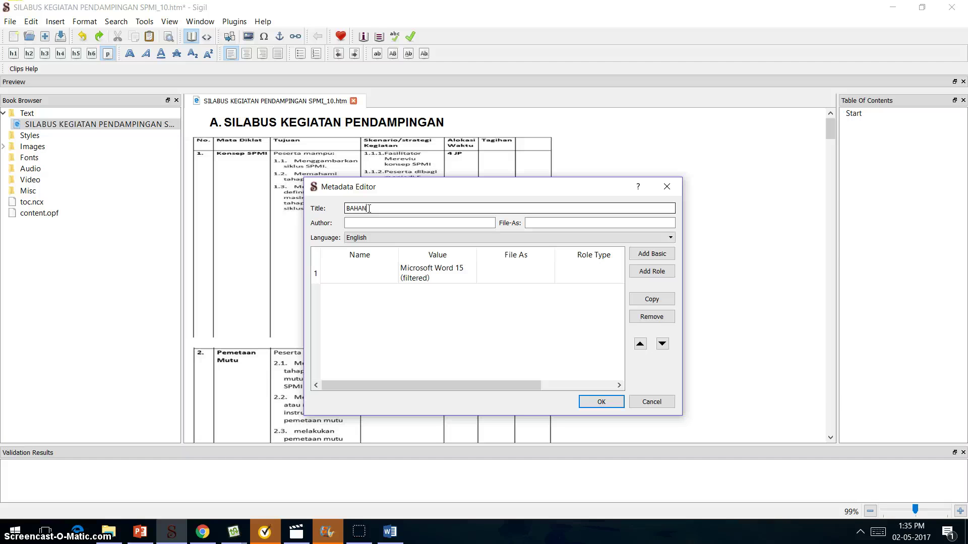
pyautogui.write('BAHAN AJAR KEGIATAN PENDAMPINGAN SPMI - SEKO')
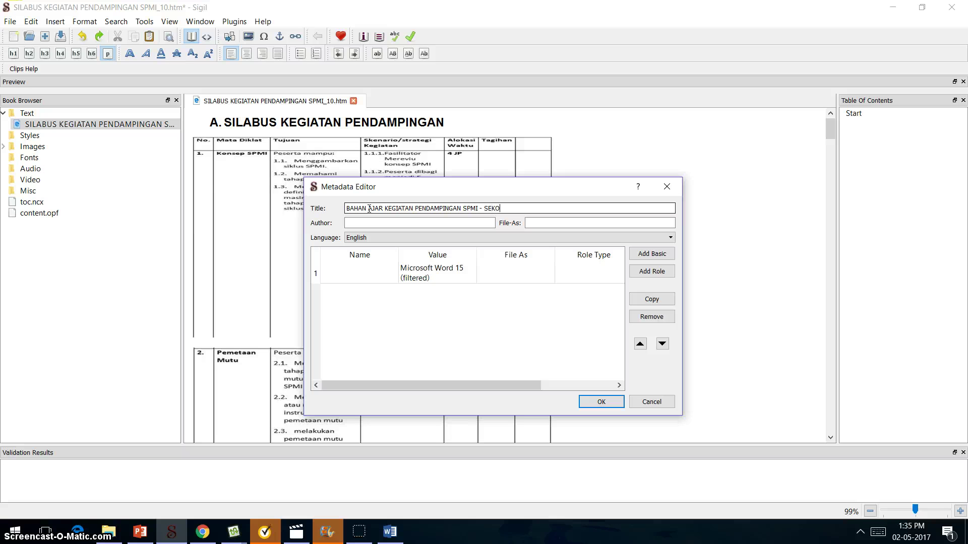
pyautogui.write('EL')
# Step: Enter the author's full name in the book metadata, in mixed case rather than all capitals
pyautogui.click(359, 223)
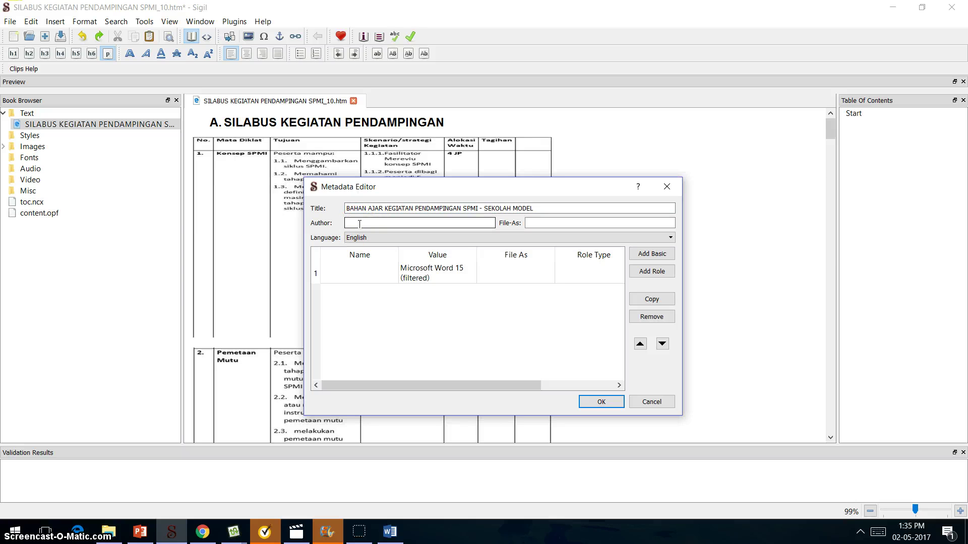
pyautogui.write('FITRIA BADRU')
pyautogui.press('BackSpace')
pyautogui.press('BackSpace')
pyautogui.press('BackSpace')
pyautogui.press('BackSpace')
pyautogui.press('BackSpace')
pyautogui.press('BackSpace')
pyautogui.write('itria Badrujalil')
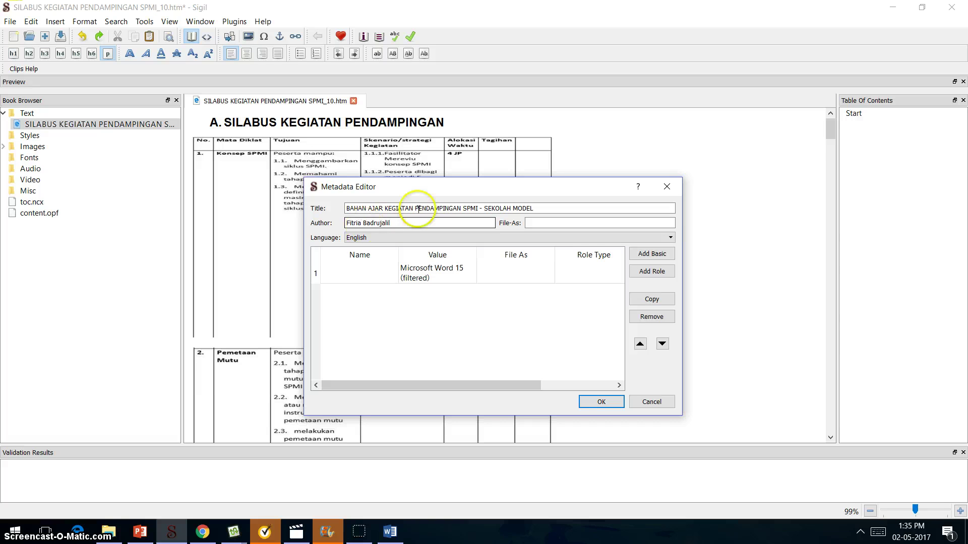
# Step: Add a Language property with the value "Bahasa Indonesia" to the book metadata
pyautogui.click(648, 256)
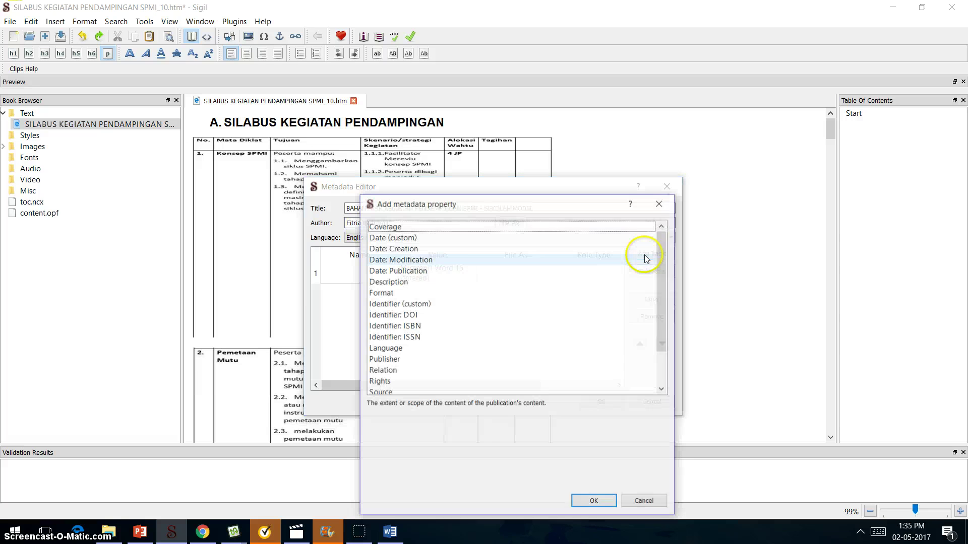
pyautogui.doubleClick(385, 348)
pyautogui.doubleClick(422, 292)
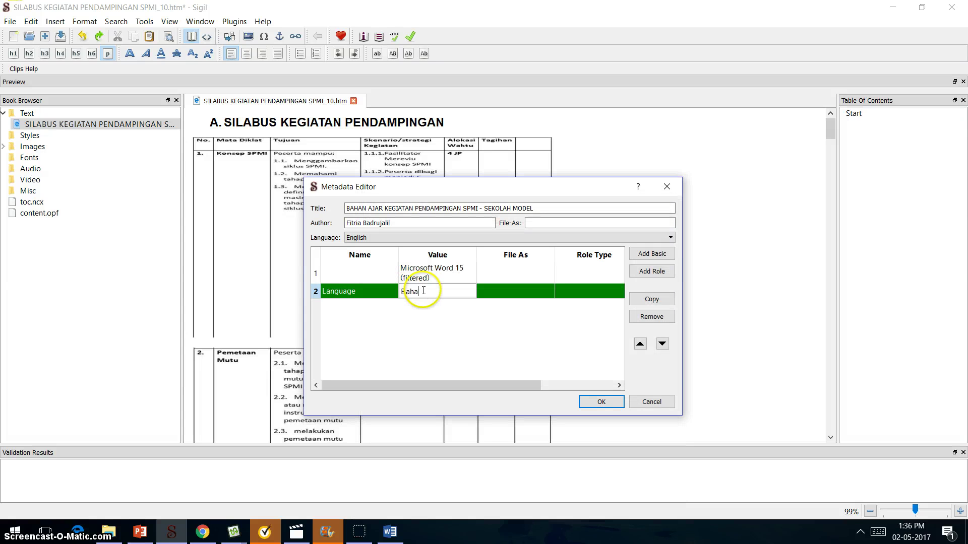
pyautogui.write('Bahasa Indonesia')
# Step: Add a Publisher property with the value "Seamolec, 2017" and accept the metadata changes
pyautogui.click(652, 253)
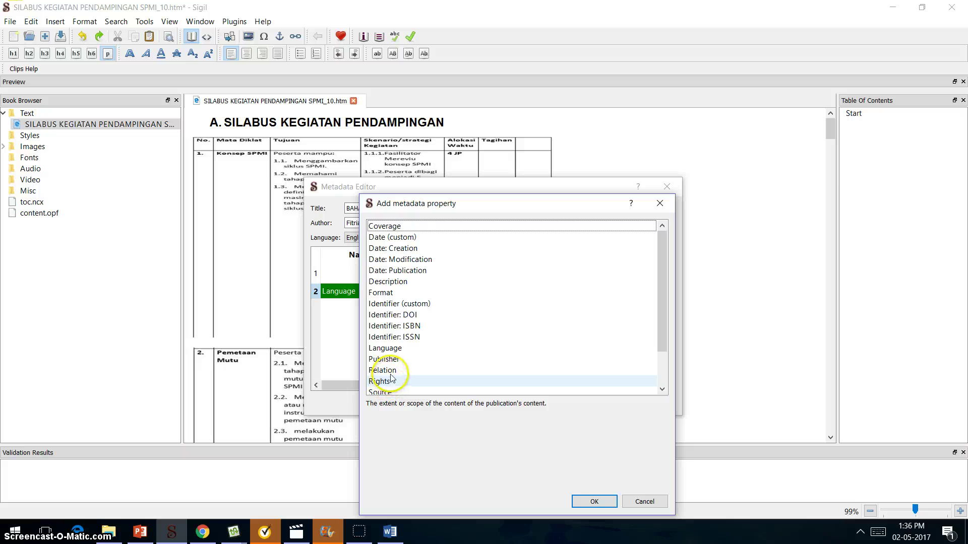
pyautogui.click(398, 360)
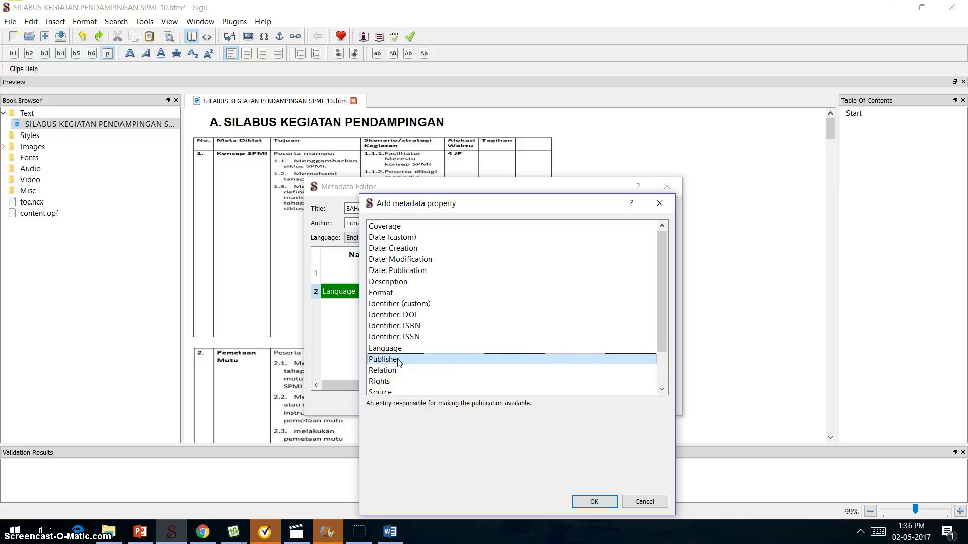
pyautogui.doubleClick(397, 360)
pyautogui.doubleClick(416, 307)
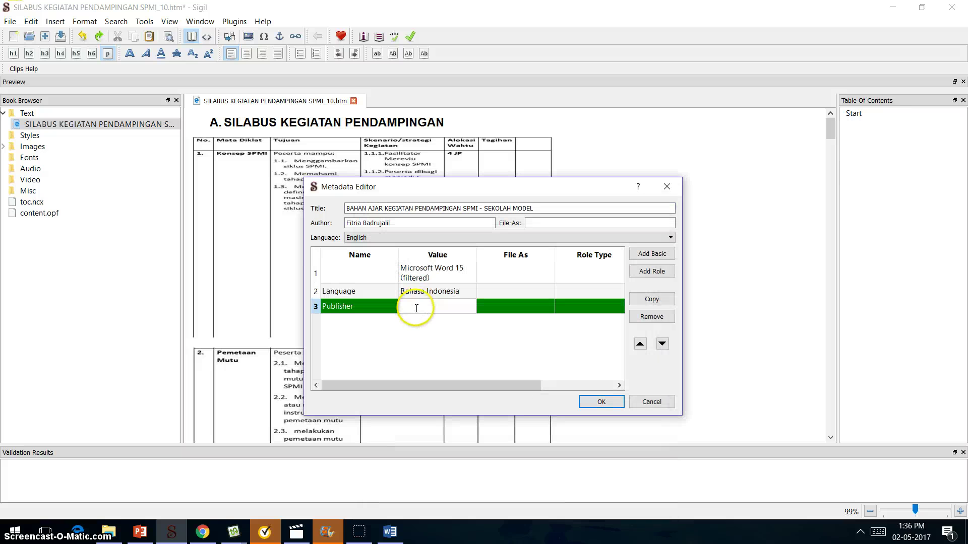
pyautogui.write('Seamolec, 2017')
pyautogui.click(593, 403)
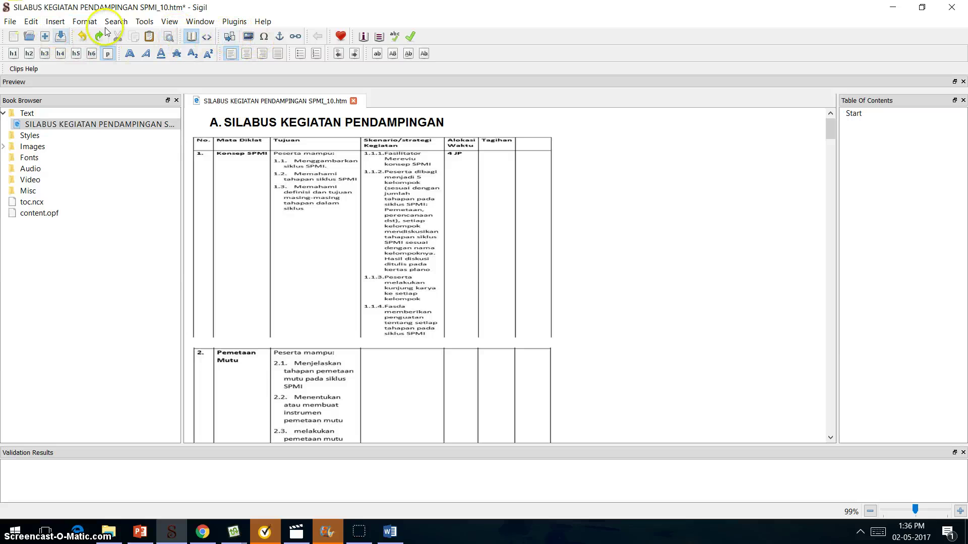
# Step: Add the image Slide1 from the COVERDEPAN folder as the book's cover
pyautogui.click(143, 22)
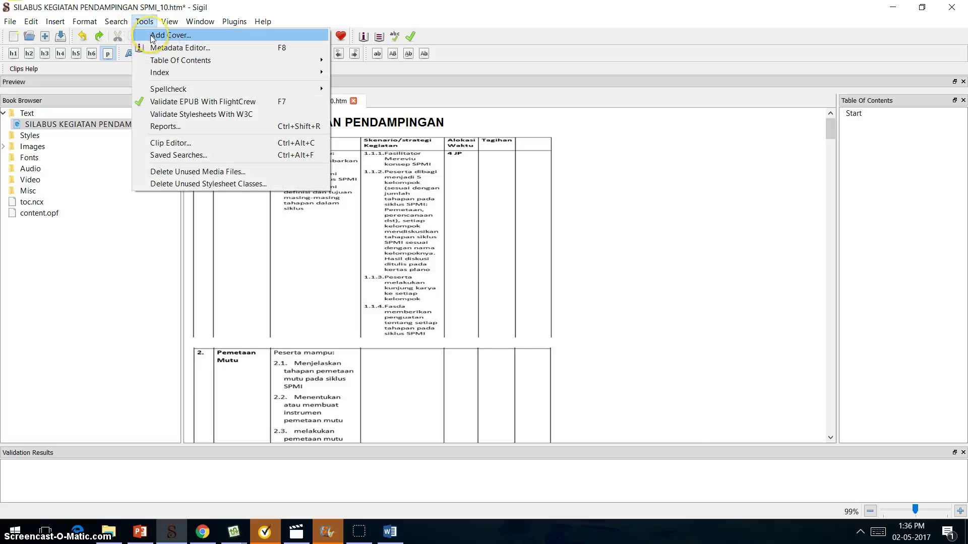
pyautogui.click(152, 37)
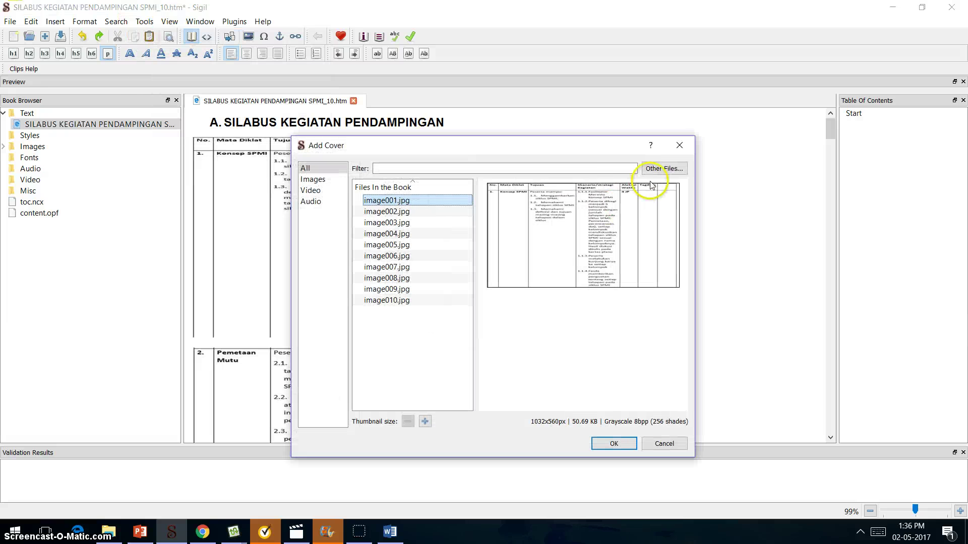
pyautogui.click(656, 170)
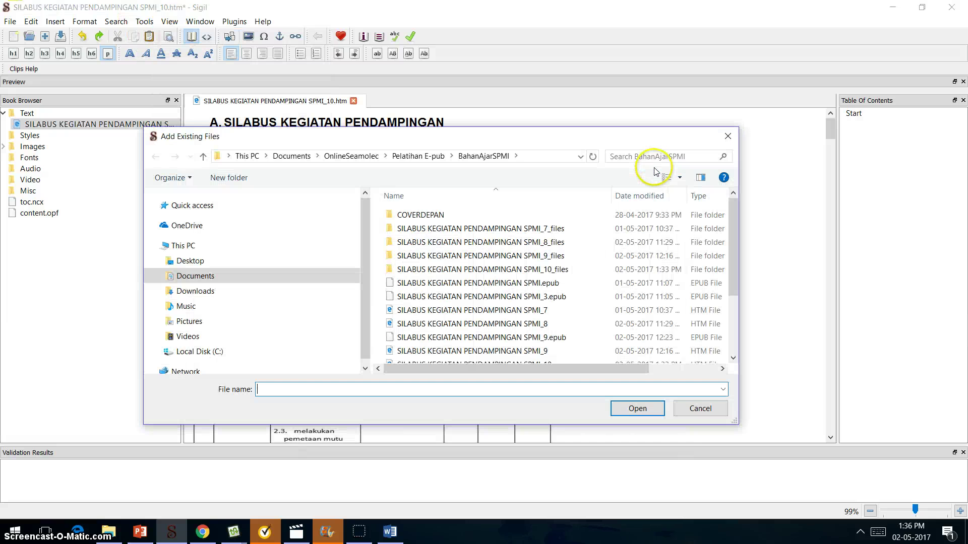
pyautogui.click(429, 216)
pyautogui.doubleClick(429, 216)
pyautogui.click(425, 217)
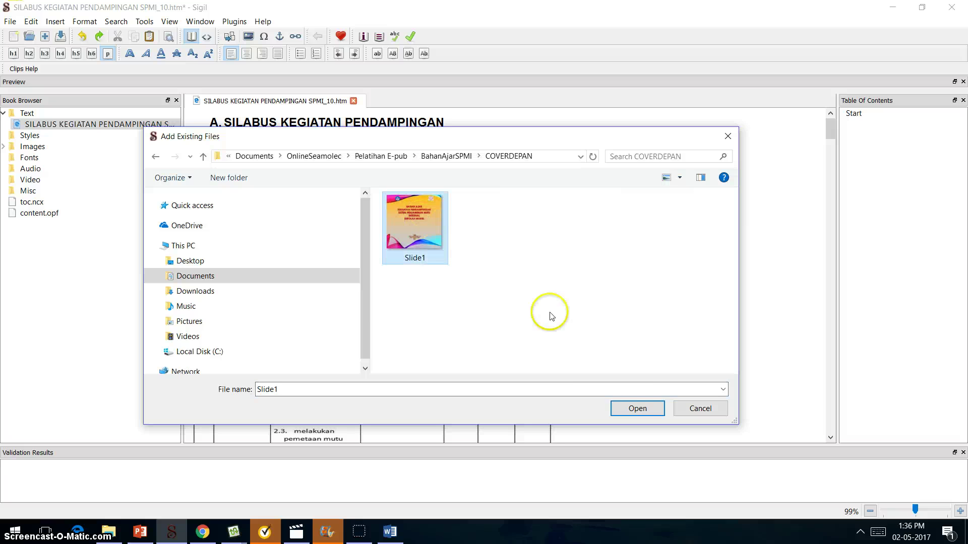
pyautogui.click(632, 406)
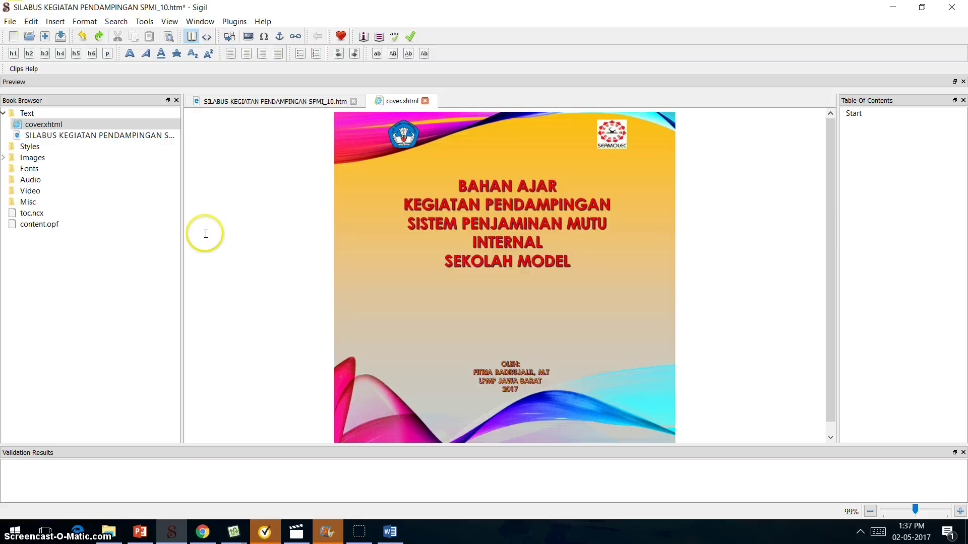
# Step: Return to the SILABUS KEGIATAN PENDAMPINGAN SPMI_10 text and make the title "A. SILABUS KEGIATAN PENDAMPINGAN" a level 1 heading
pyautogui.click(71, 138)
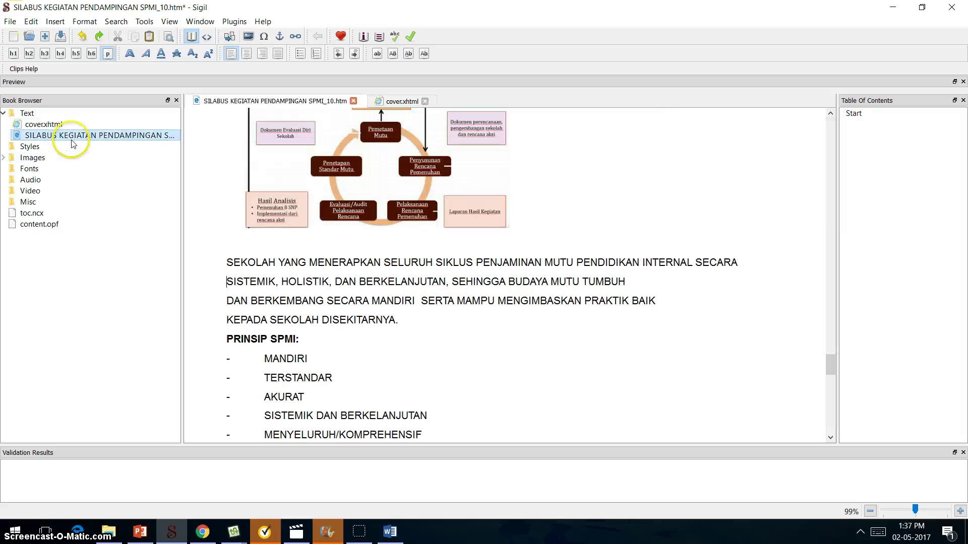
pyautogui.scroll(-10, 319, 291)
pyautogui.scroll(3, 319, 231)
pyautogui.scroll(3, 319, 227)
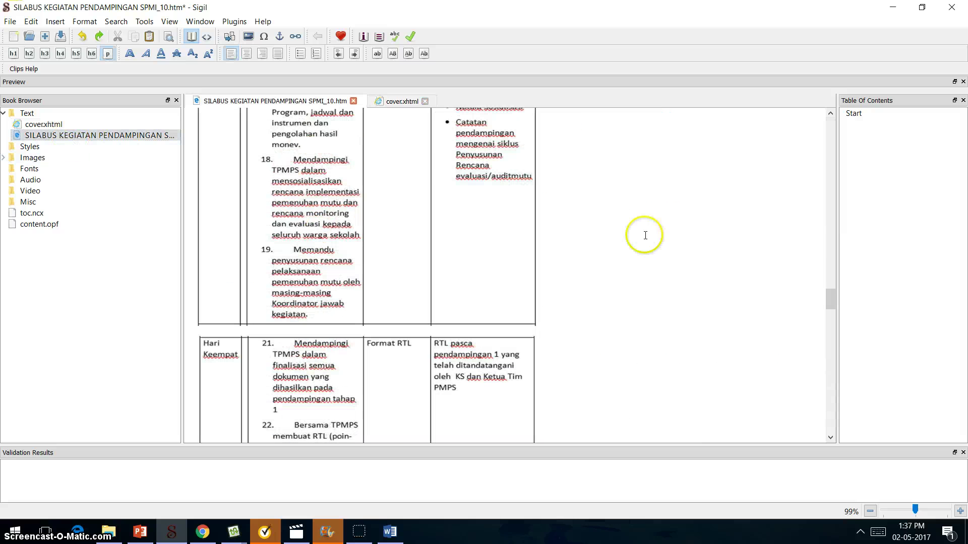
pyautogui.moveTo(830, 302); pyautogui.dragTo(849, 119)
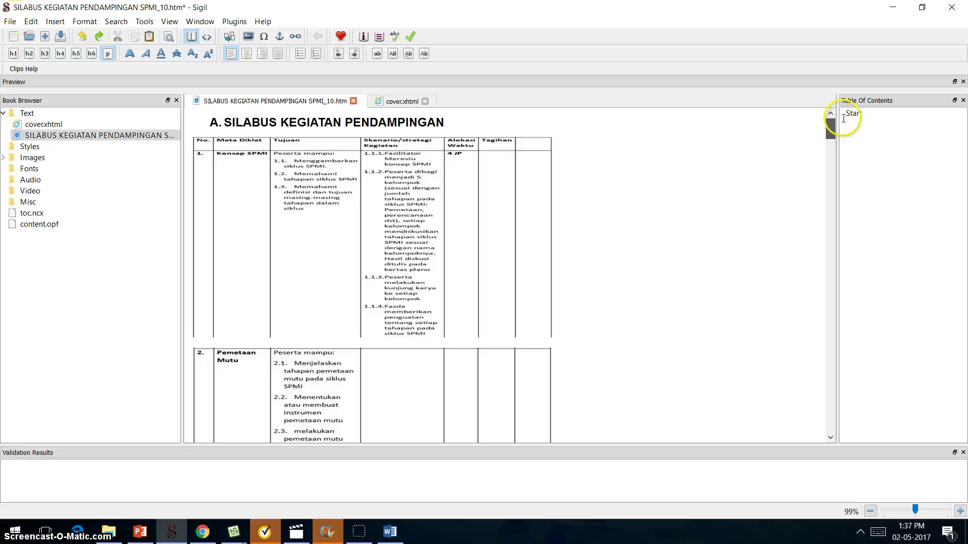
pyautogui.click(207, 123)
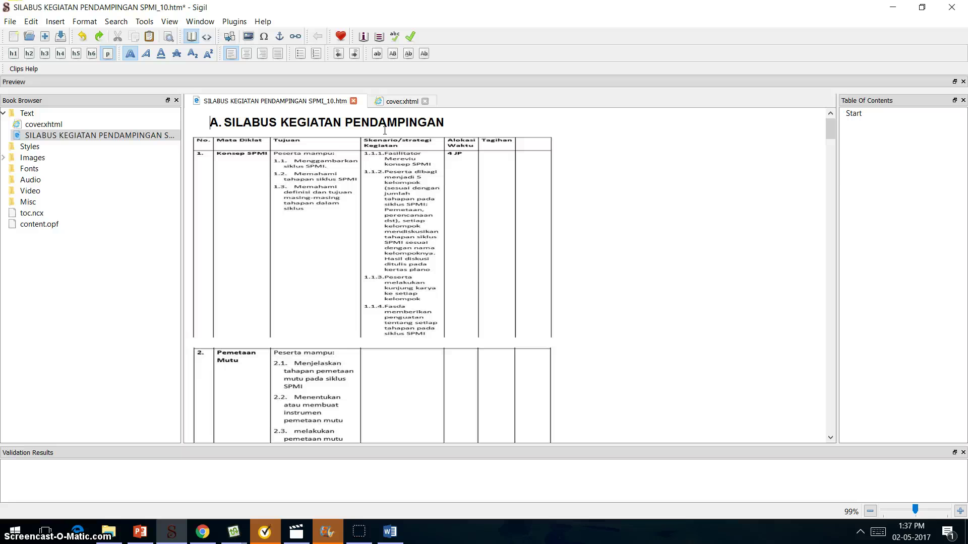
pyautogui.click(13, 53)
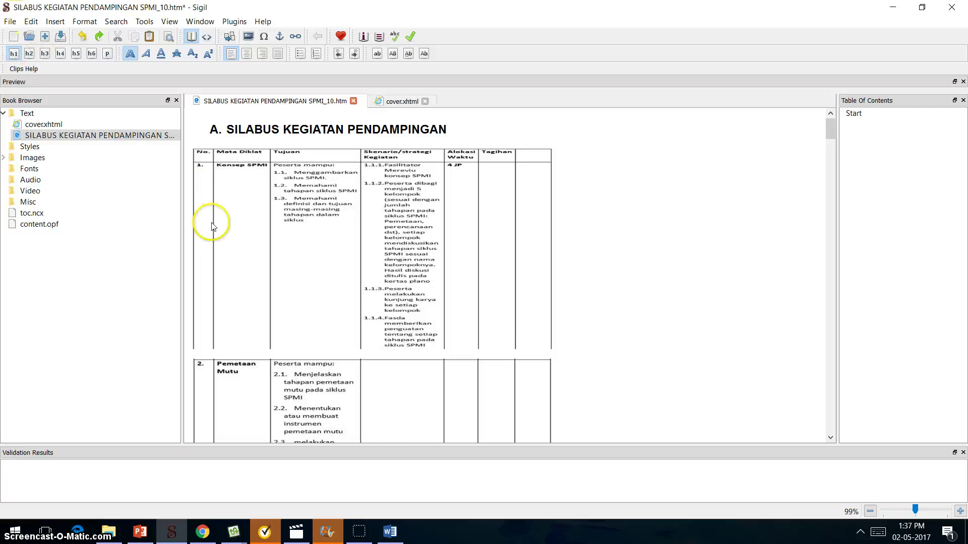
# Step: Make the section title "B. MATERI PENDAMPINGAN SPMI" a level 1 heading
pyautogui.scroll(-10, 210, 225)
pyautogui.scroll(-5, 210, 228)
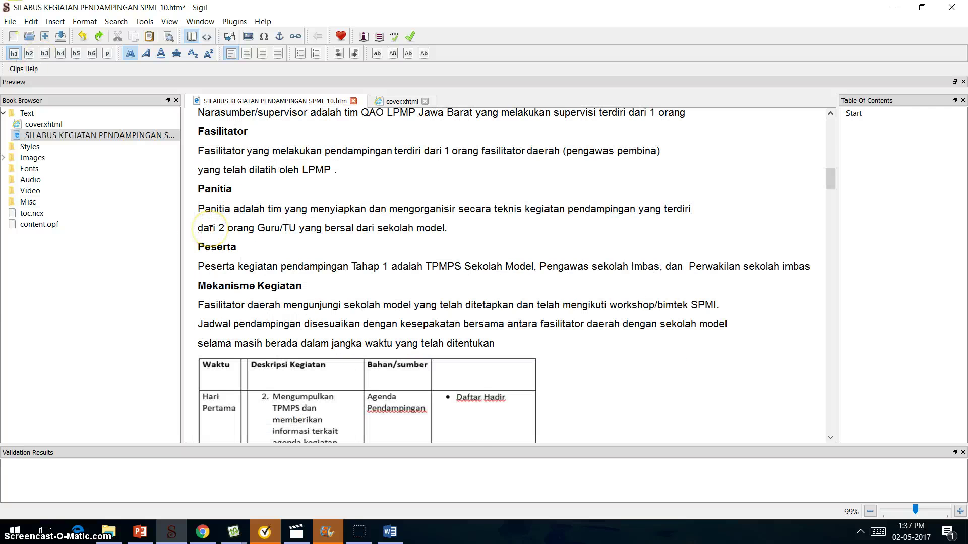
pyautogui.scroll(-15, 210, 228)
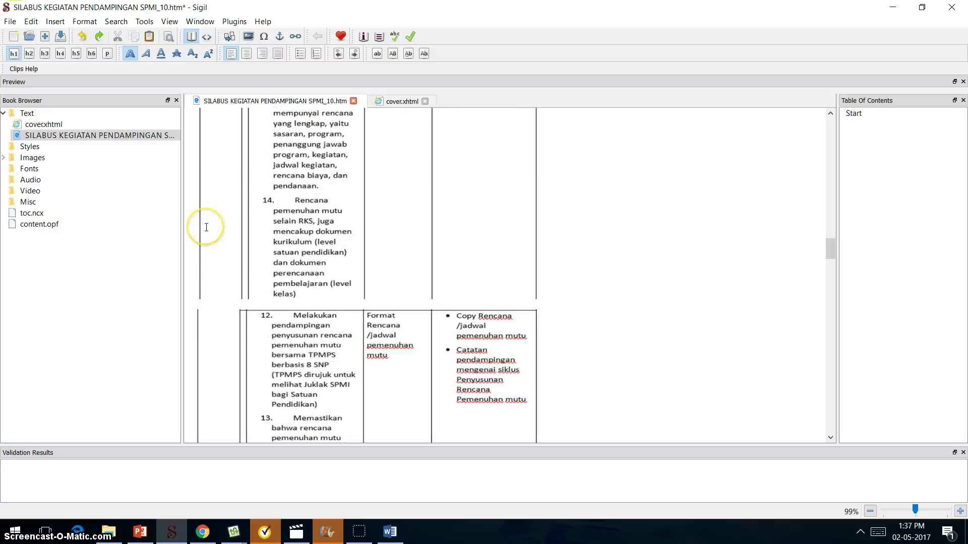
pyautogui.scroll(-15, 206, 226)
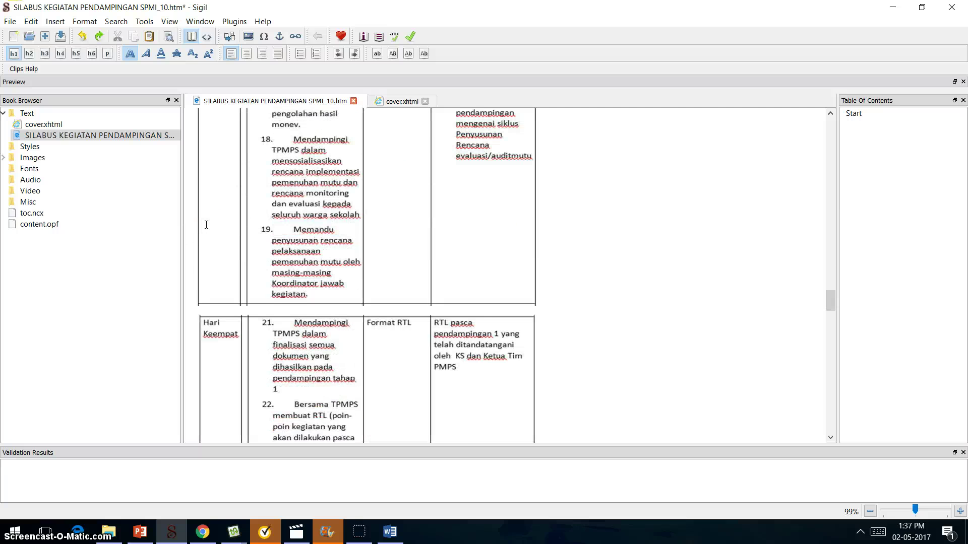
pyautogui.scroll(-7, 207, 224)
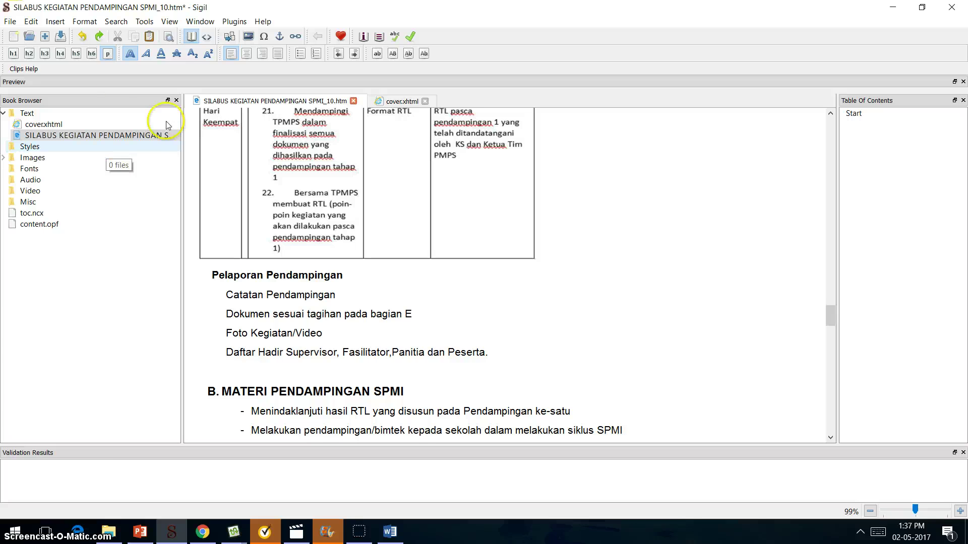
pyautogui.click(13, 55)
# Step: Make the section title "C. MEKANISME PENDAMPINGAN" a level 1 heading
pyautogui.scroll(-5, 281, 406)
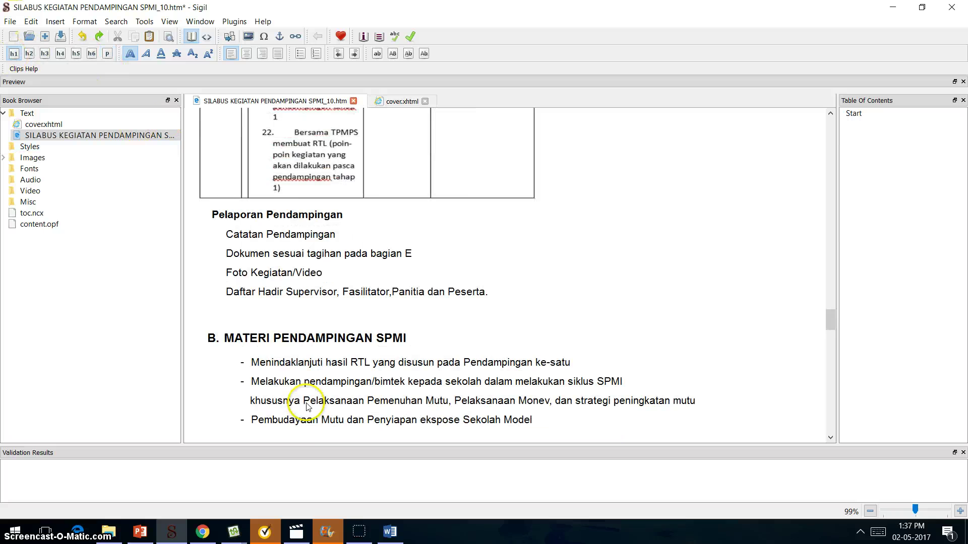
pyautogui.scroll(-4, 203, 304)
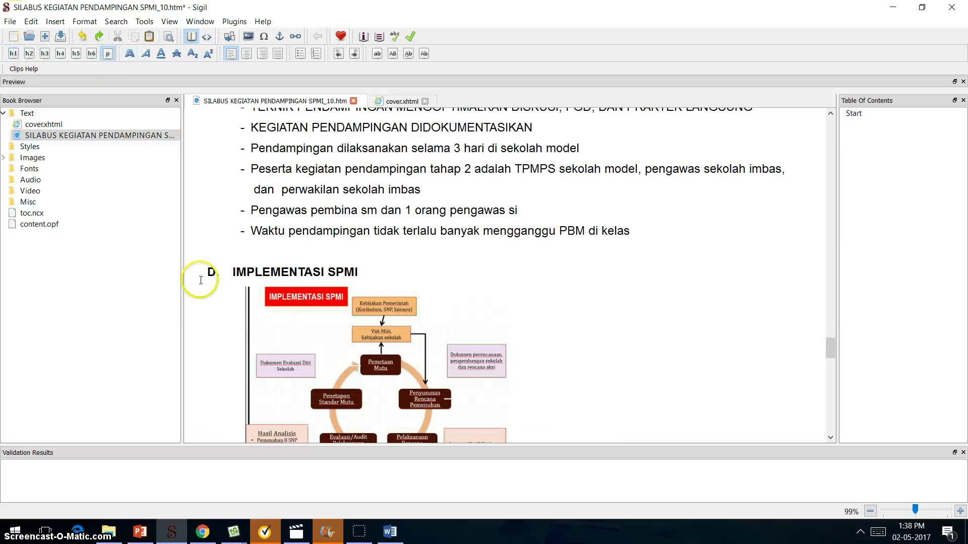
pyautogui.scroll(3, 203, 282)
pyautogui.click(209, 188)
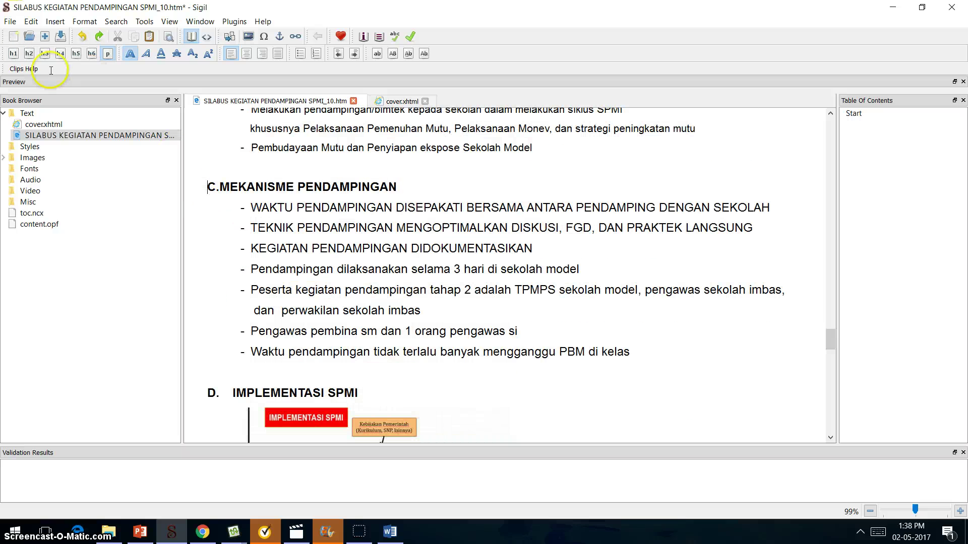
pyautogui.click(14, 54)
# Step: Make the section titles "D. IMPLEMENTASI SPMI" and "E. TAYANGAN VIDEO SPMI" level 1 headings
pyautogui.scroll(-3, 258, 234)
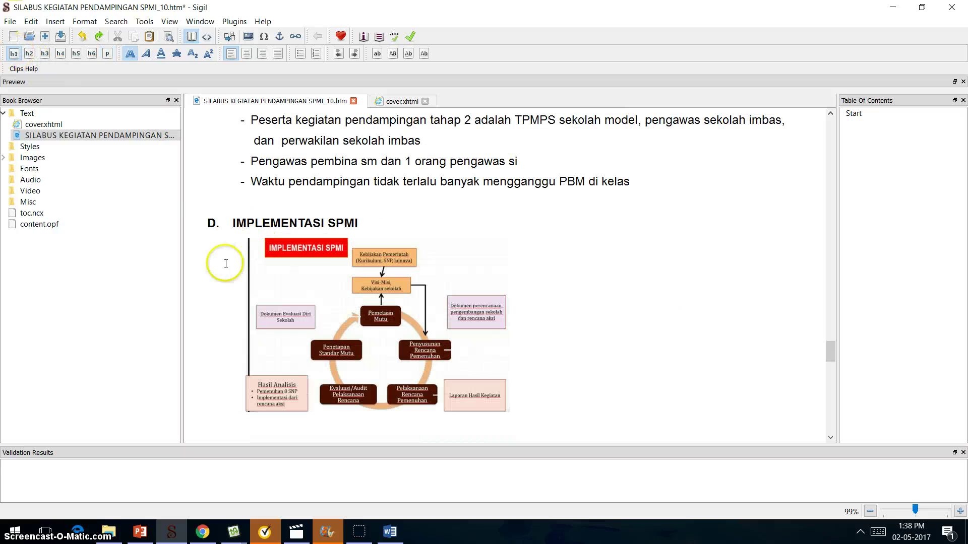
pyautogui.click(208, 222)
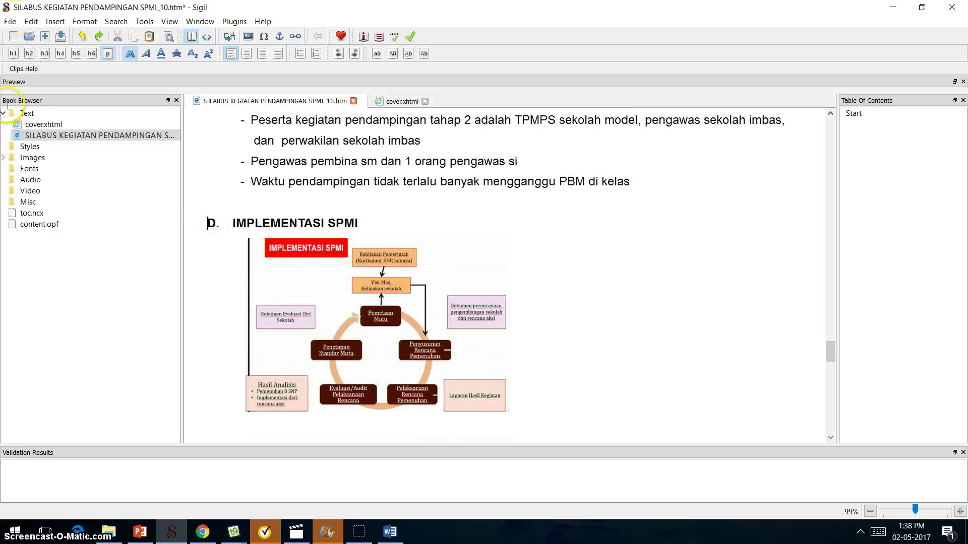
pyautogui.click(13, 53)
pyautogui.scroll(-10, 242, 269)
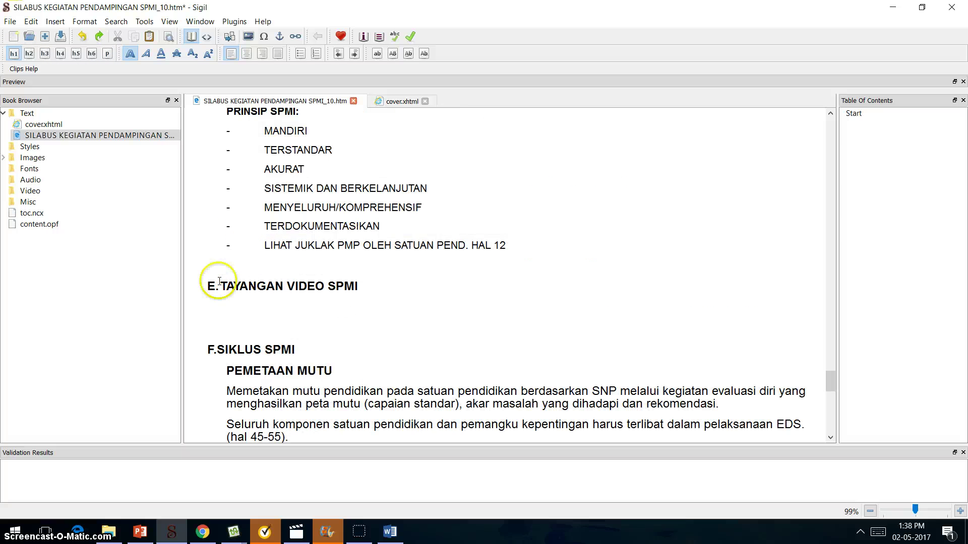
pyautogui.click(209, 286)
pyautogui.click(13, 54)
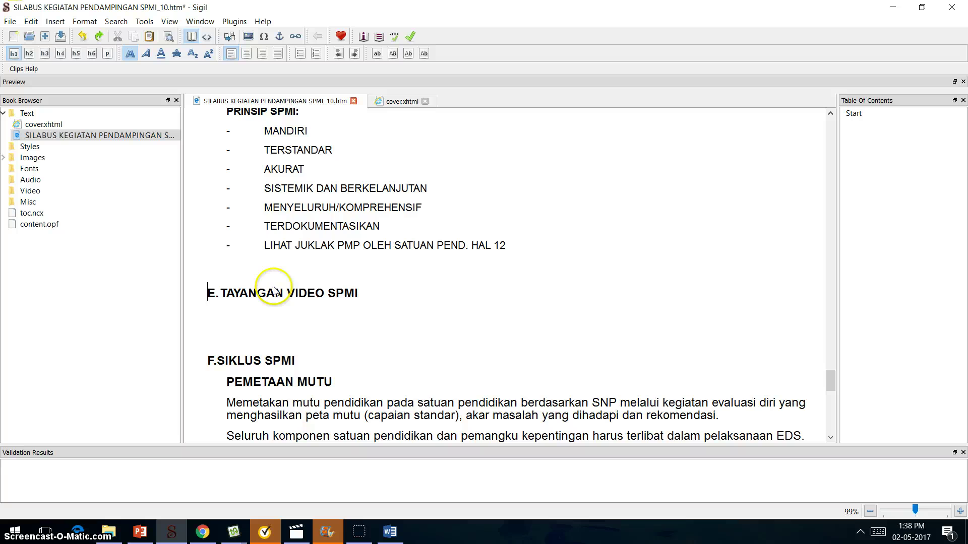
# Step: Make the section titles "F.SIKLUS SPMI" and "G.PROGRES RTL (RENCANA TINDAK LANJUT) PENDAMPINGAN" level 1 headings
pyautogui.scroll(-2, 212, 272)
pyautogui.click(209, 240)
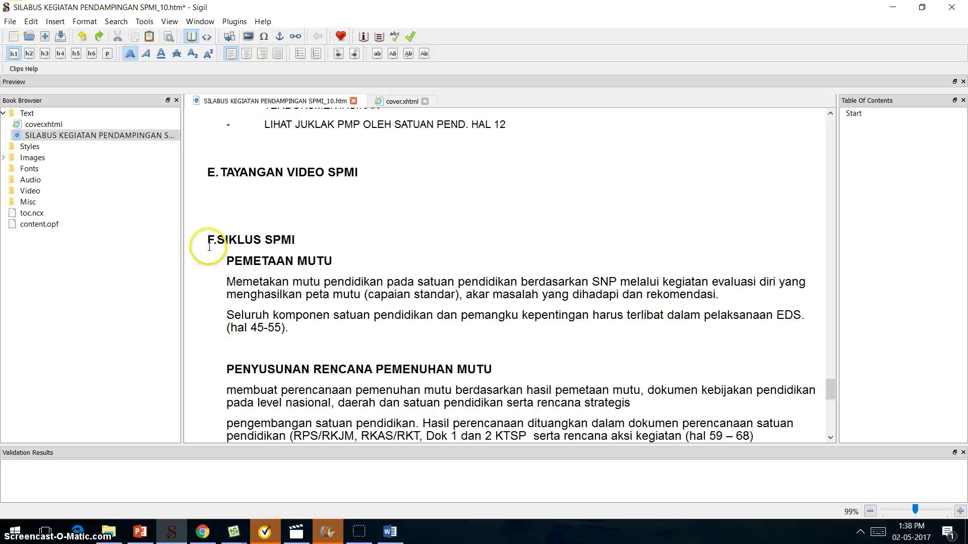
pyautogui.click(13, 53)
pyautogui.scroll(-8, 267, 305)
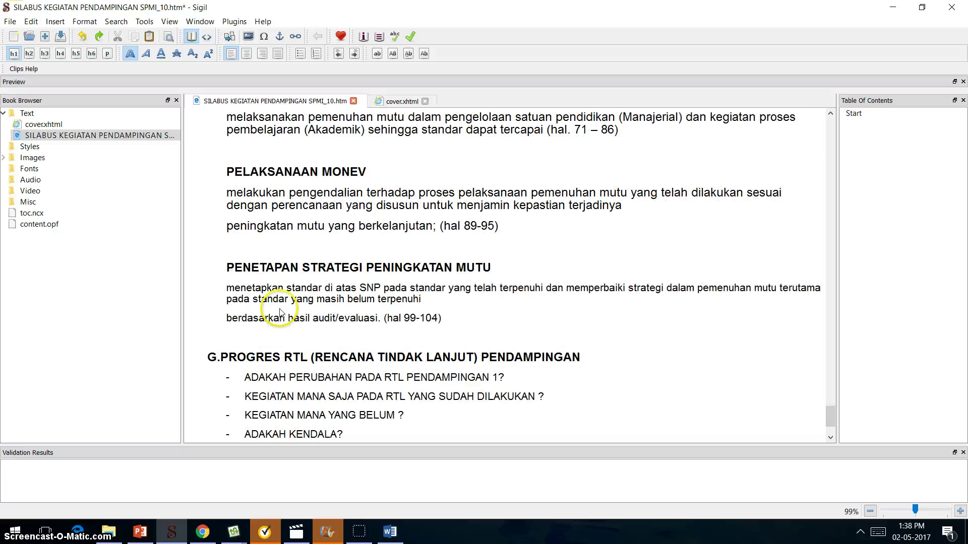
pyautogui.click(208, 356)
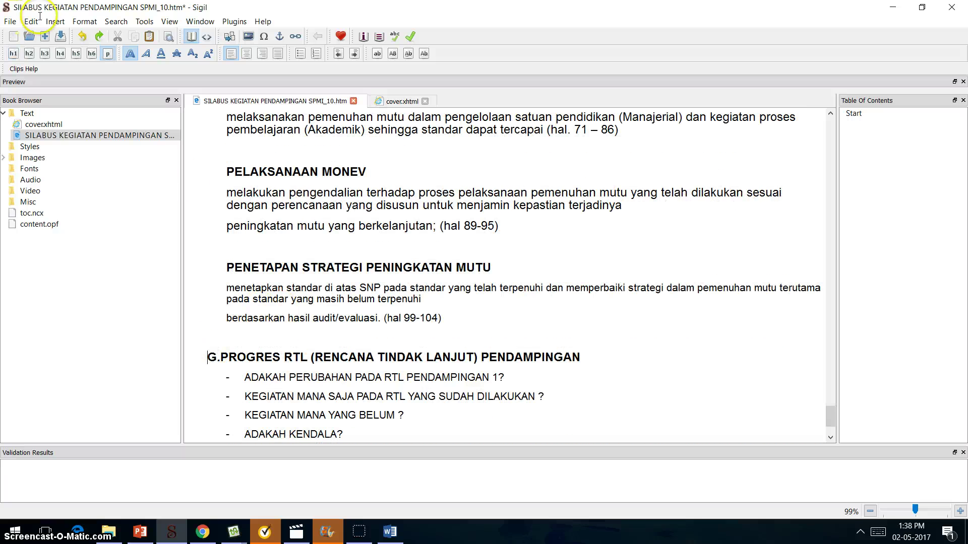
pyautogui.click(13, 53)
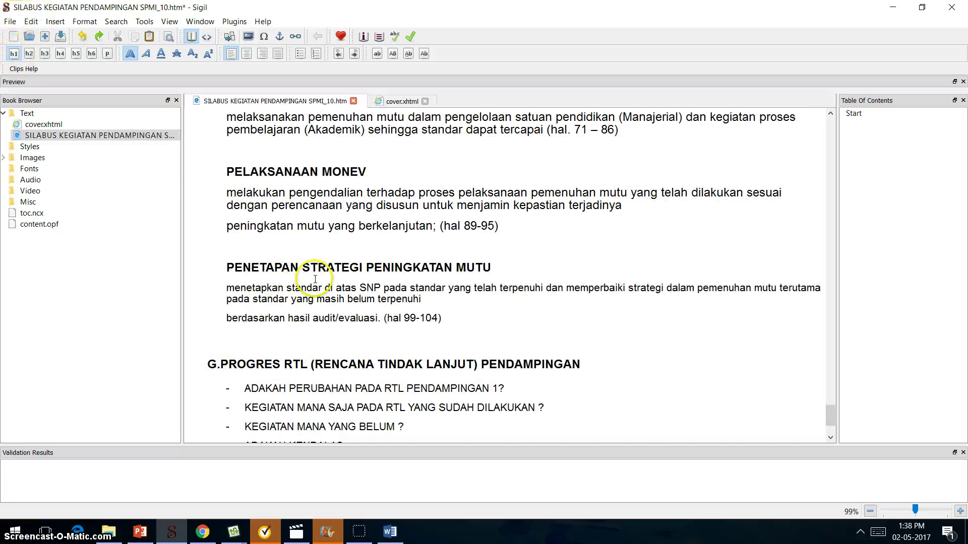
# Step: Generate the book's table of contents from the level 1 headings A to G, keeping all of them included
pyautogui.scroll(-1, 337, 283)
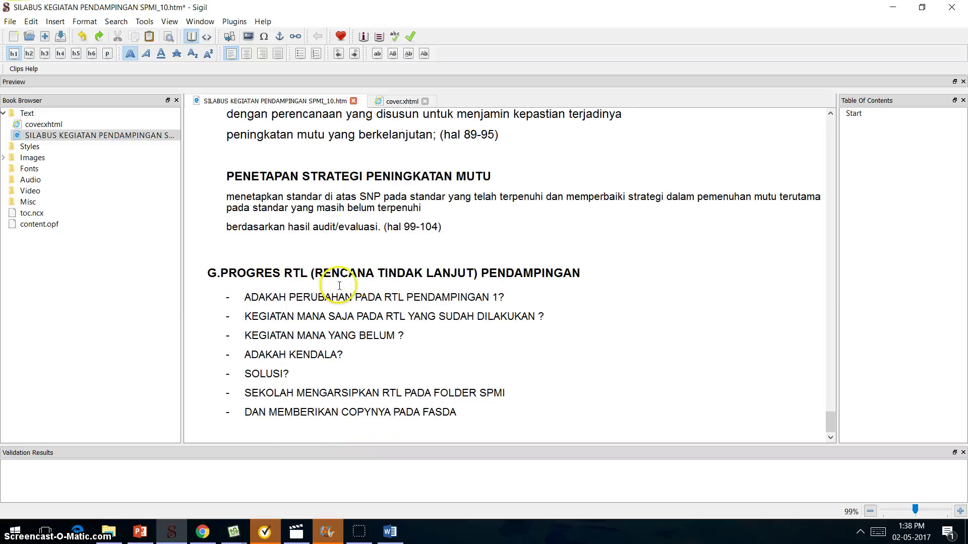
pyautogui.scroll(20, 339, 282)
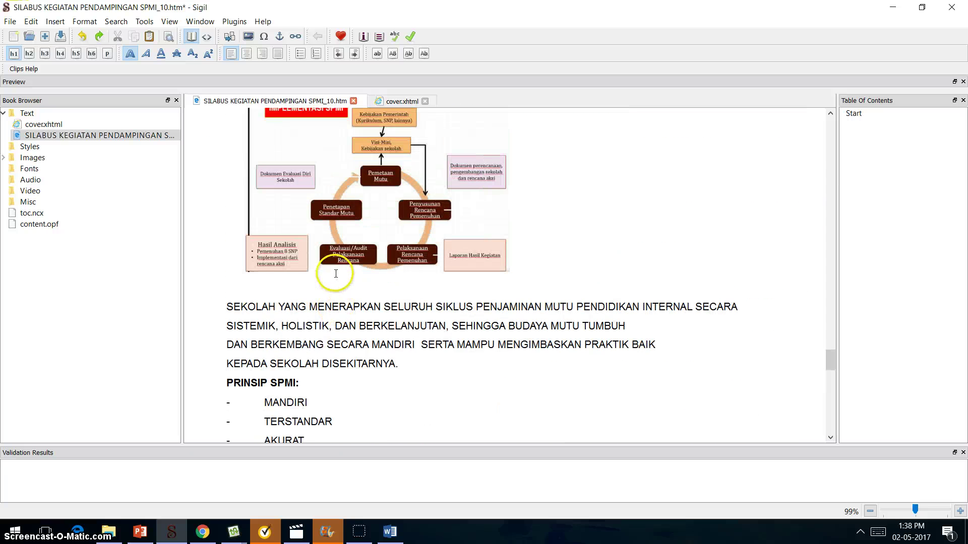
pyautogui.scroll(1, 335, 271)
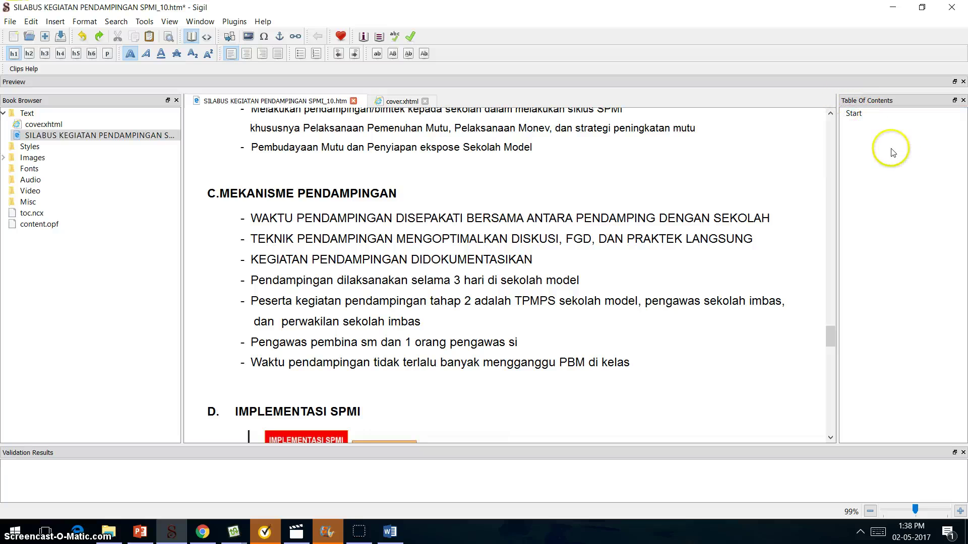
pyautogui.click(144, 21)
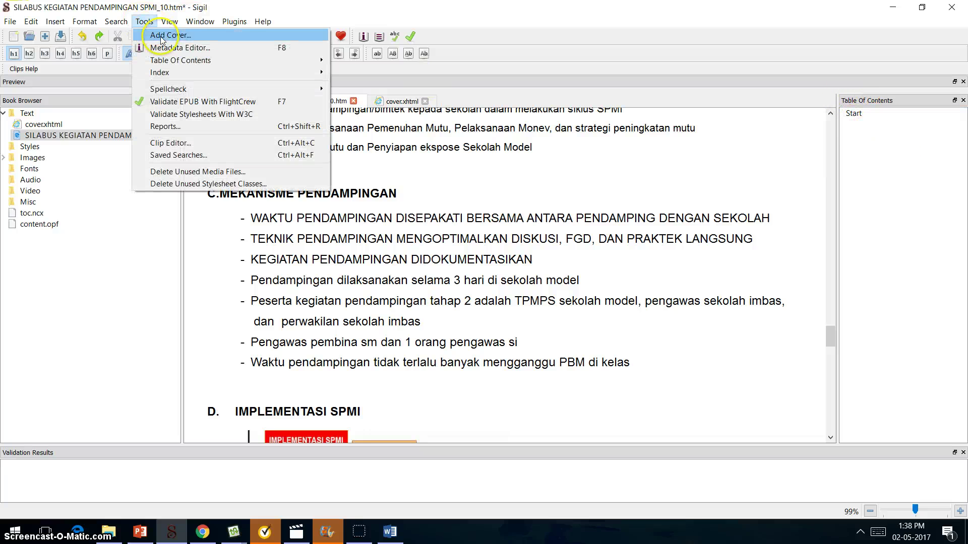
pyautogui.moveTo(181, 58)
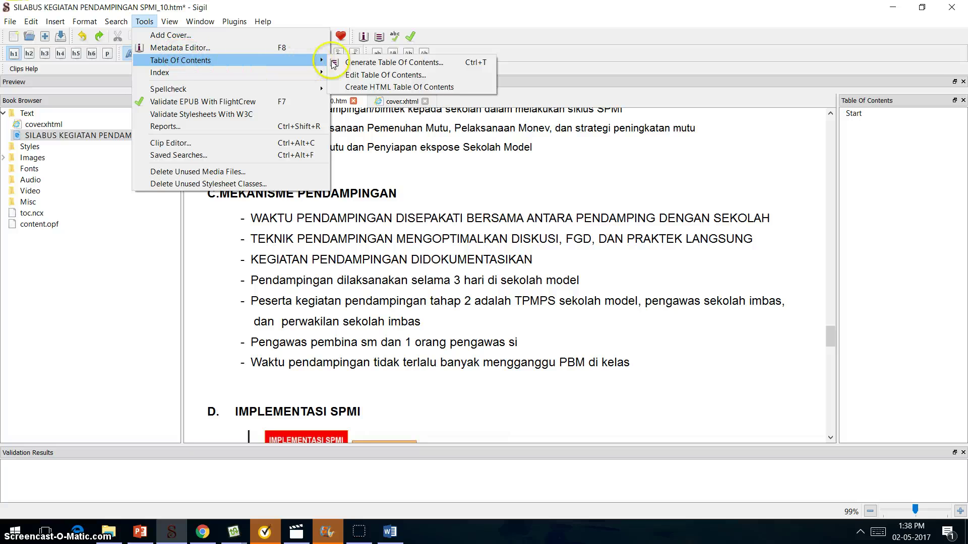
pyautogui.click(367, 66)
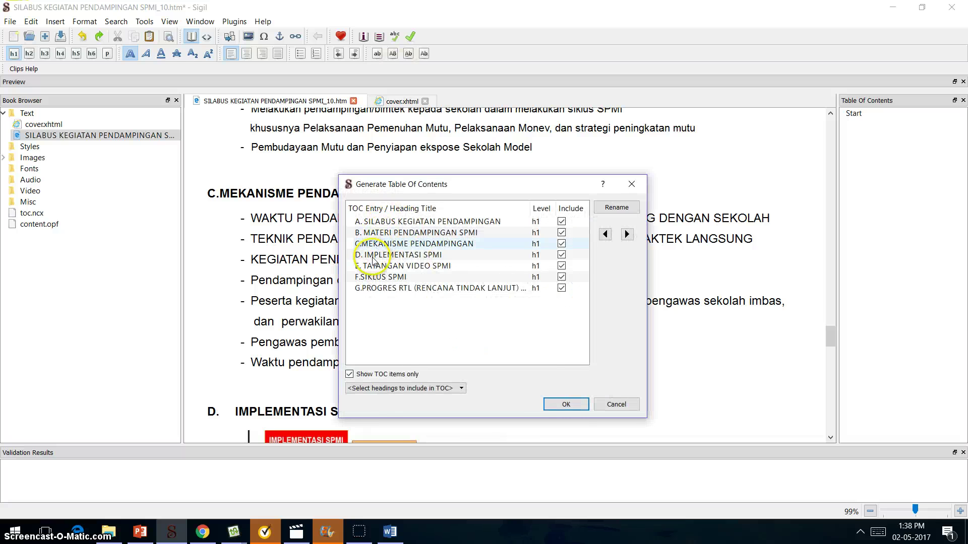
pyautogui.click(565, 405)
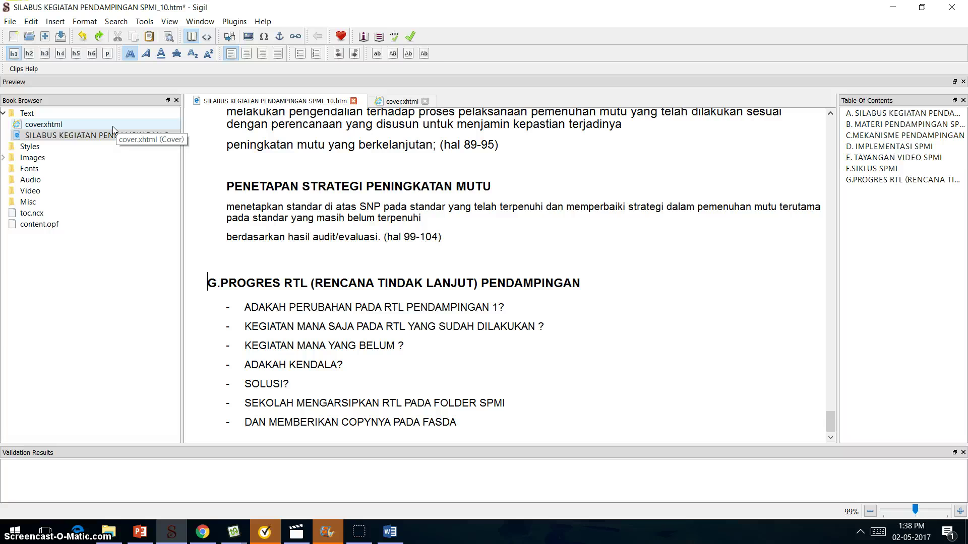
# Step: Create an HTML table of contents page for the book
pyautogui.click(146, 23)
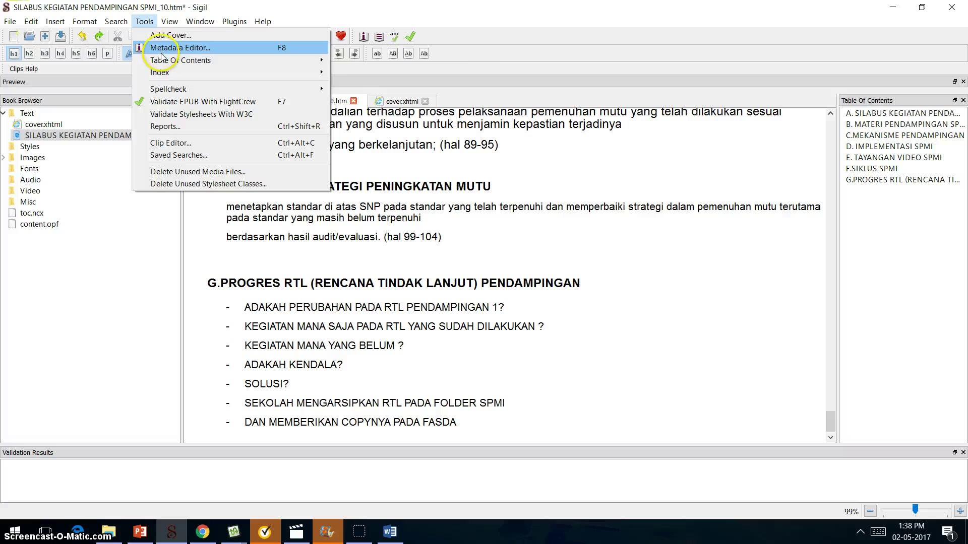
pyautogui.moveTo(203, 65)
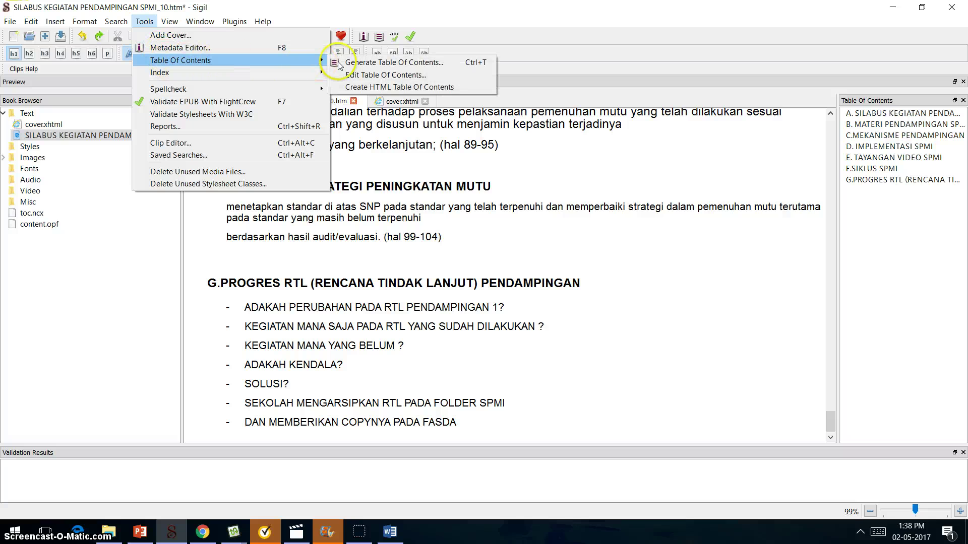
pyautogui.click(352, 88)
pyautogui.click(74, 126)
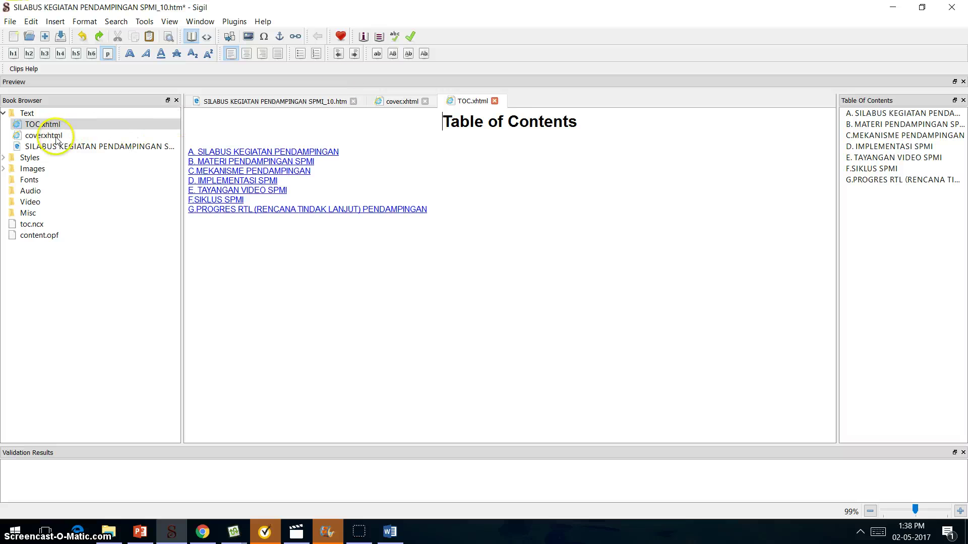
# Step: Replace the contents page title with "DAFTAR ISI" and move cover.xhtml ahead of TOC.xhtml in the book's text files
pyautogui.moveTo(450, 123); pyautogui.dragTo(620, 117)
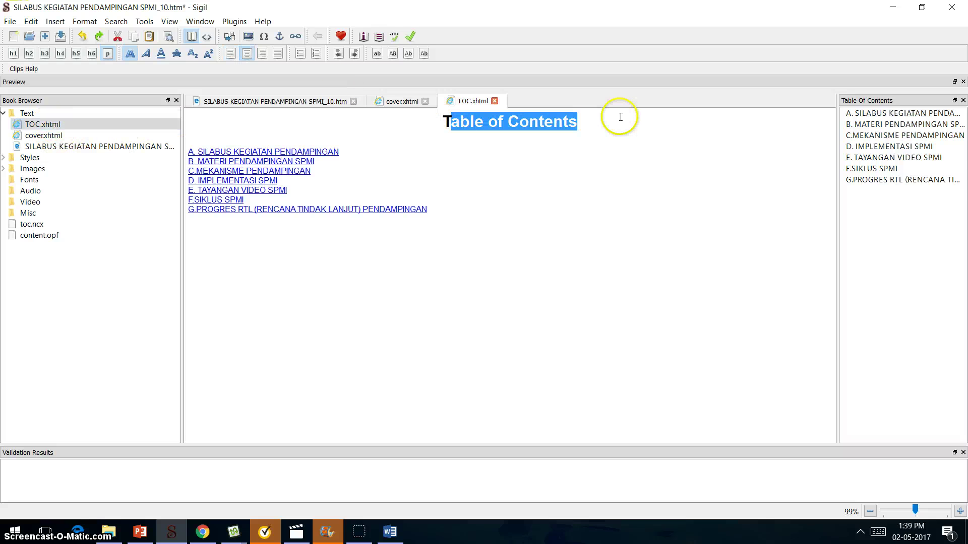
pyautogui.press('BackSpace')
pyautogui.press('BackSpace')
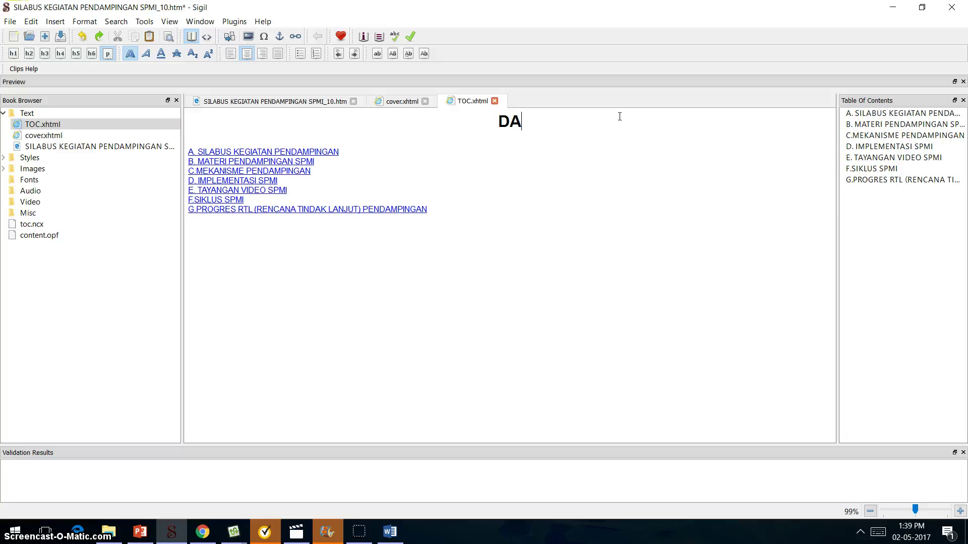
pyautogui.write('DAFTAR ISI')
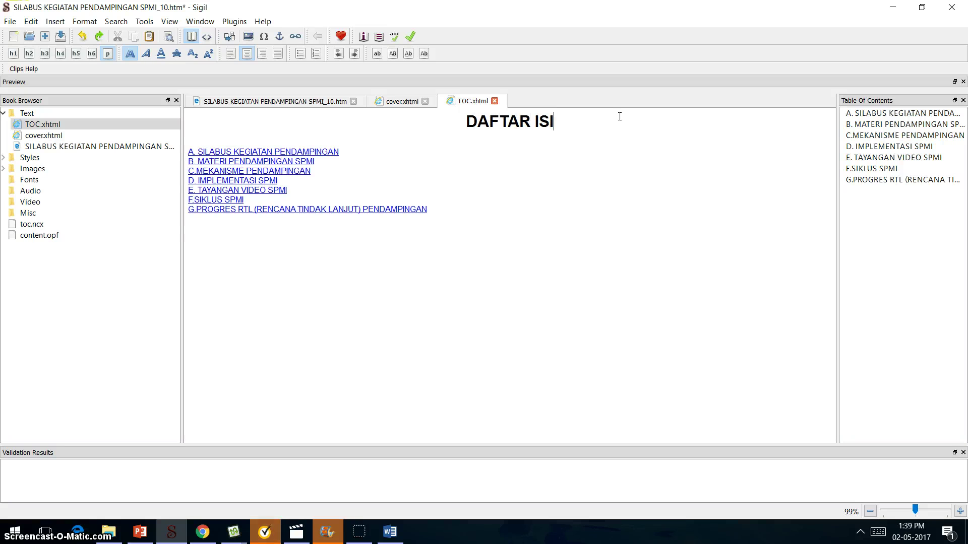
pyautogui.click(53, 136)
pyautogui.moveTo(53, 136); pyautogui.dragTo(50, 115)
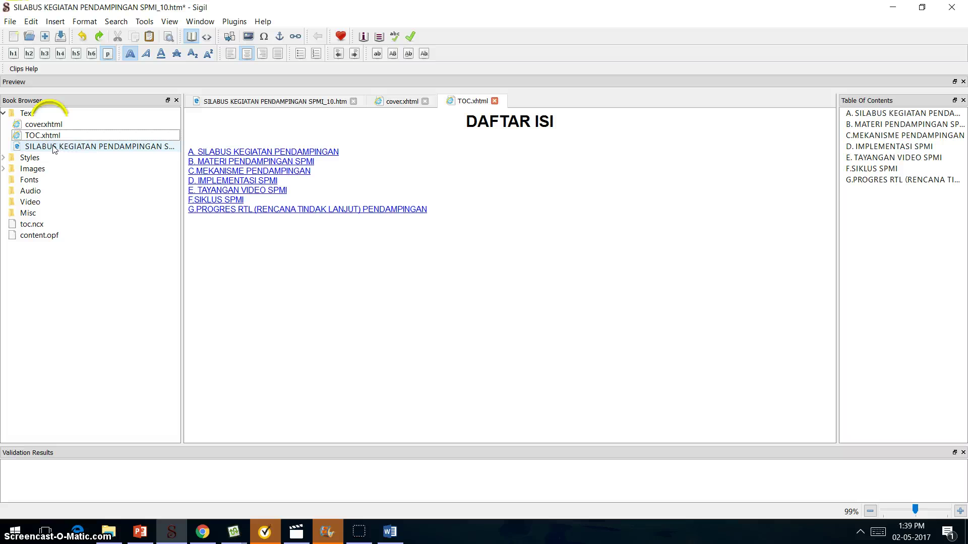
# Step: Insert video_SPMi from the BahanAjarSPMI folder below the heading "E. TAYANGAN VIDEO SPMI" in the syllabus text and remove a blank line above the video
pyautogui.doubleClick(81, 150)
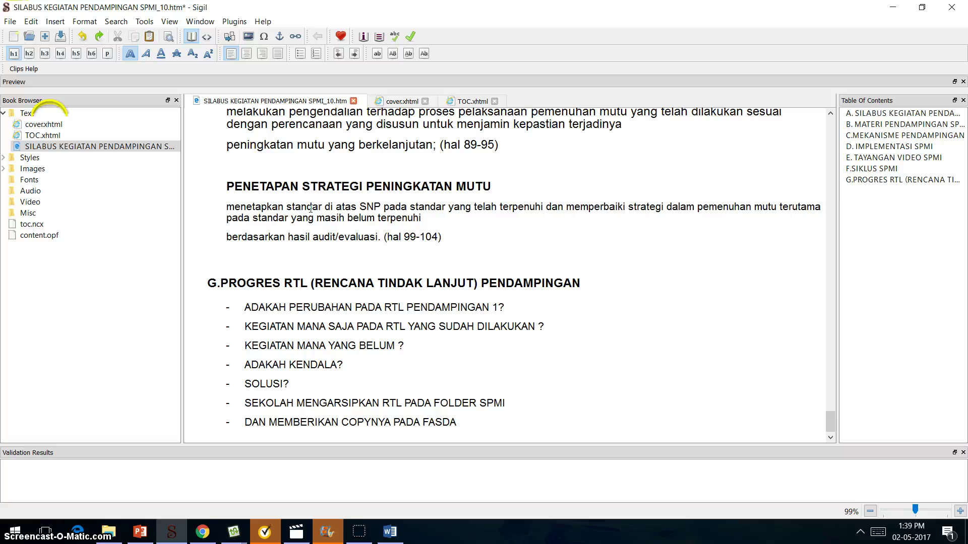
pyautogui.scroll(-1, 310, 207)
pyautogui.scroll(5, 310, 208)
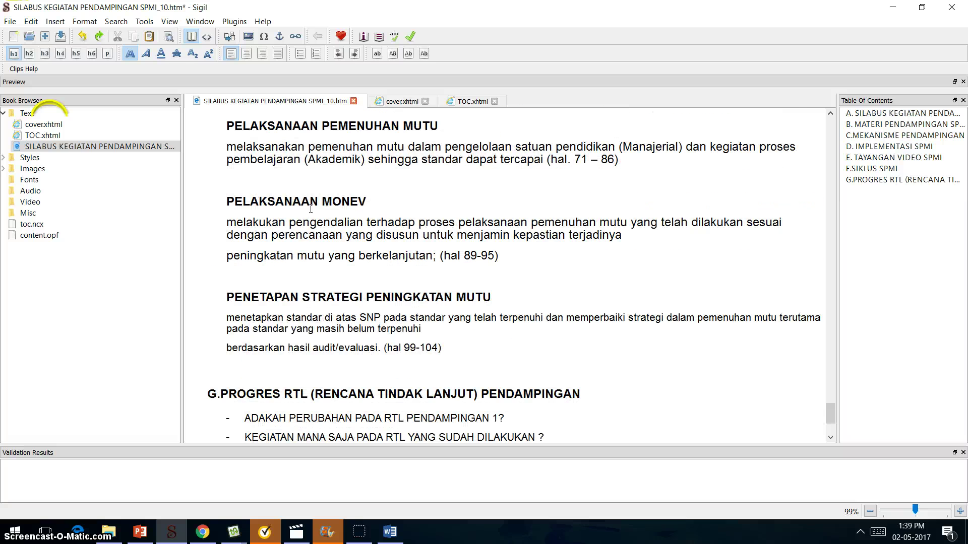
pyautogui.scroll(15, 310, 208)
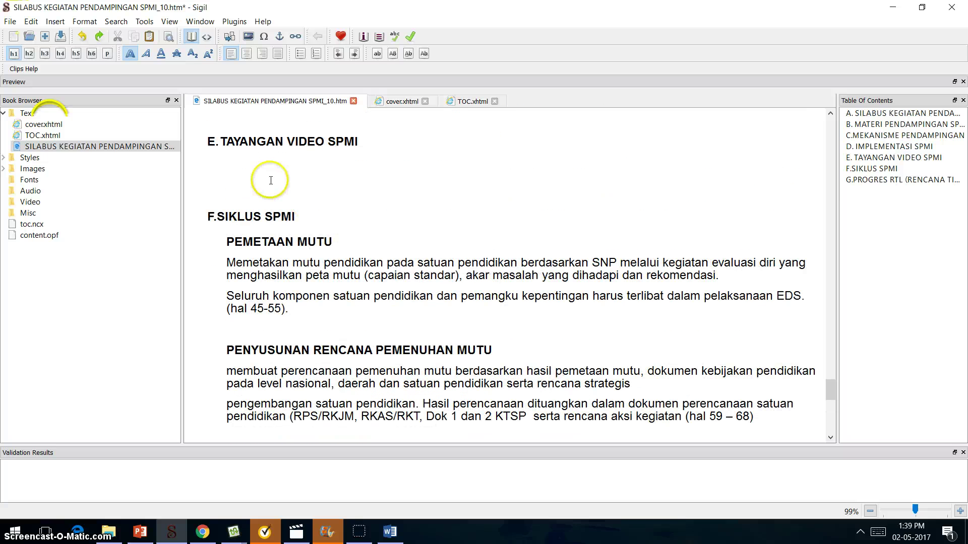
pyautogui.click(252, 164)
pyautogui.click(245, 181)
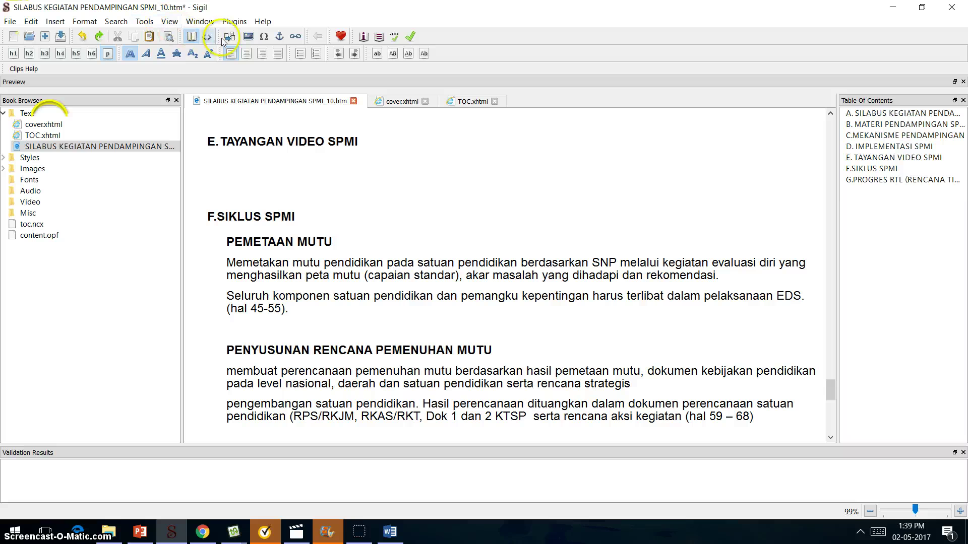
pyautogui.click(251, 39)
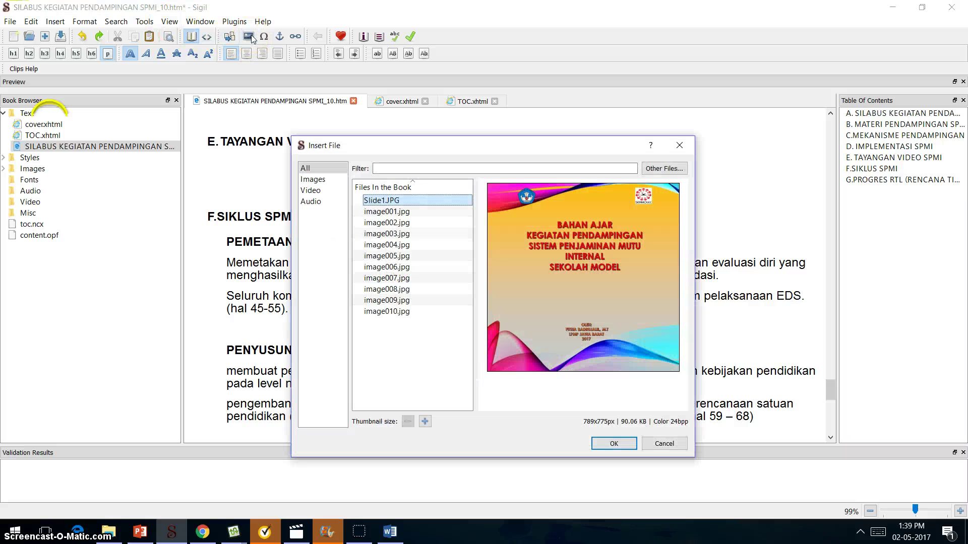
pyautogui.click(681, 170)
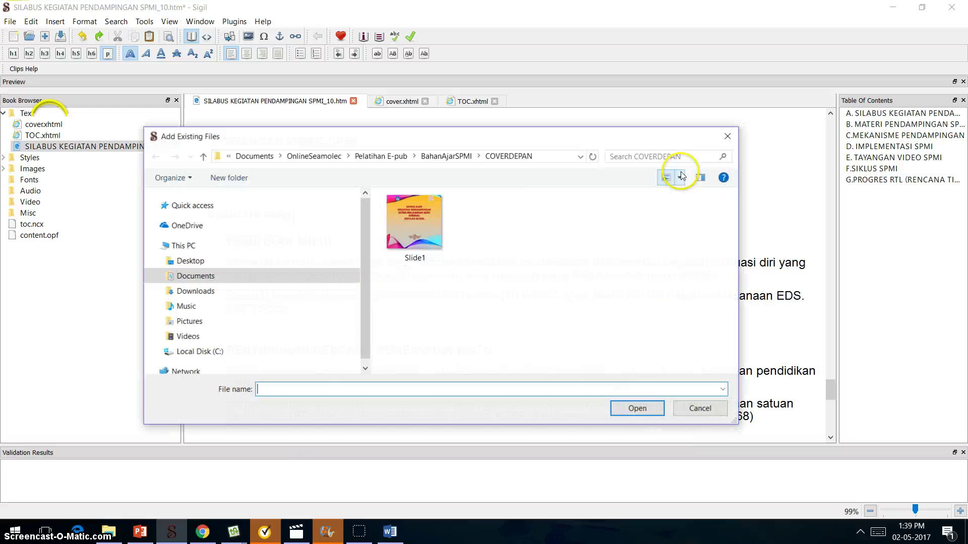
pyautogui.click(398, 158)
pyautogui.doubleClick(443, 221)
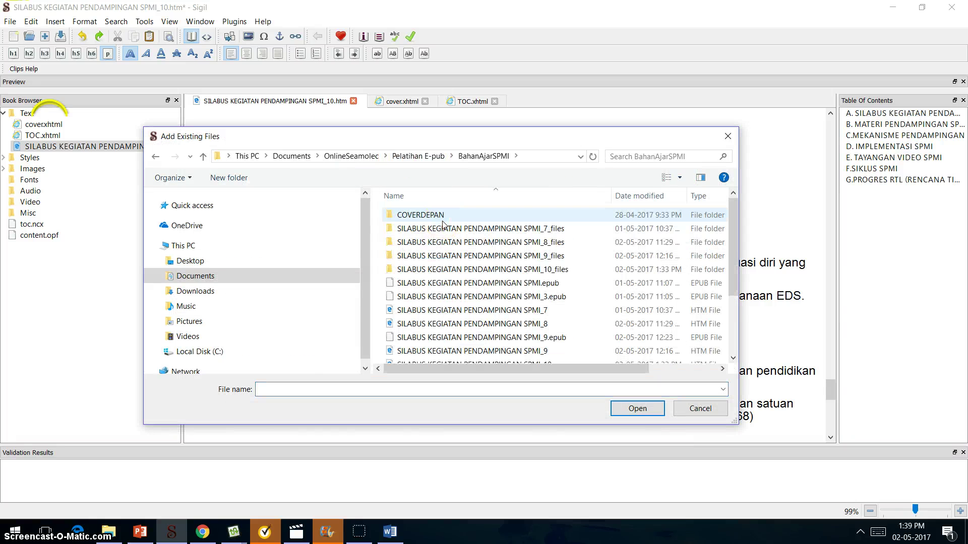
pyautogui.scroll(-3, 443, 224)
pyautogui.click(437, 357)
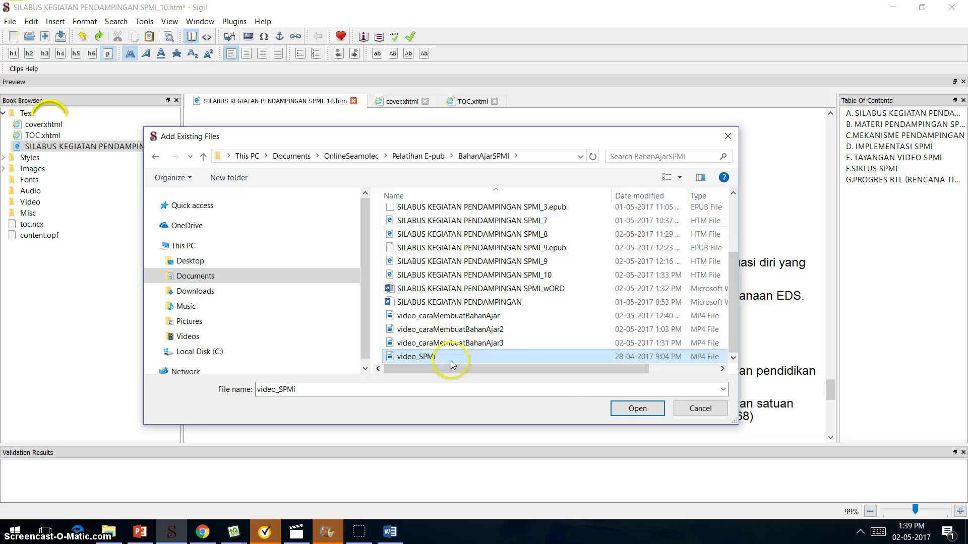
pyautogui.click(613, 410)
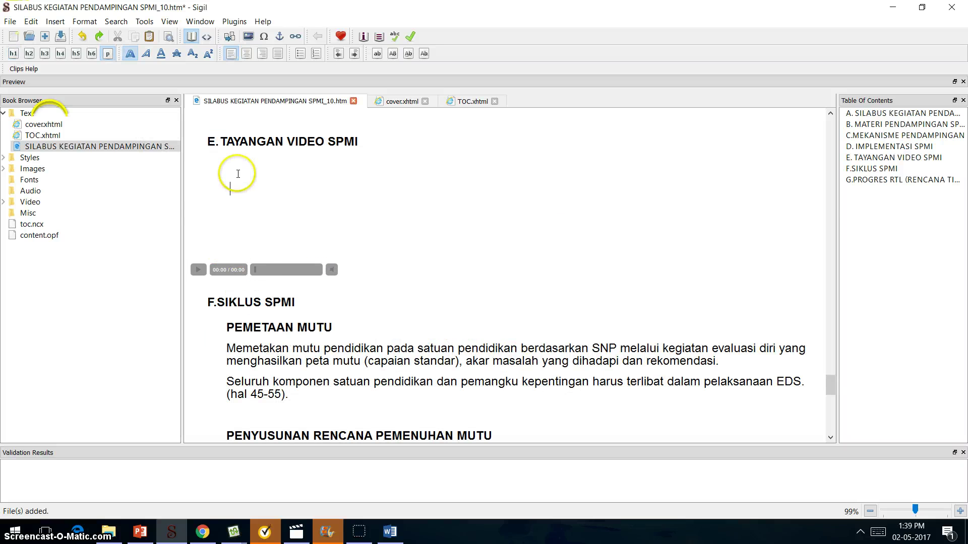
pyautogui.click(221, 171)
pyautogui.press('BackSpace')
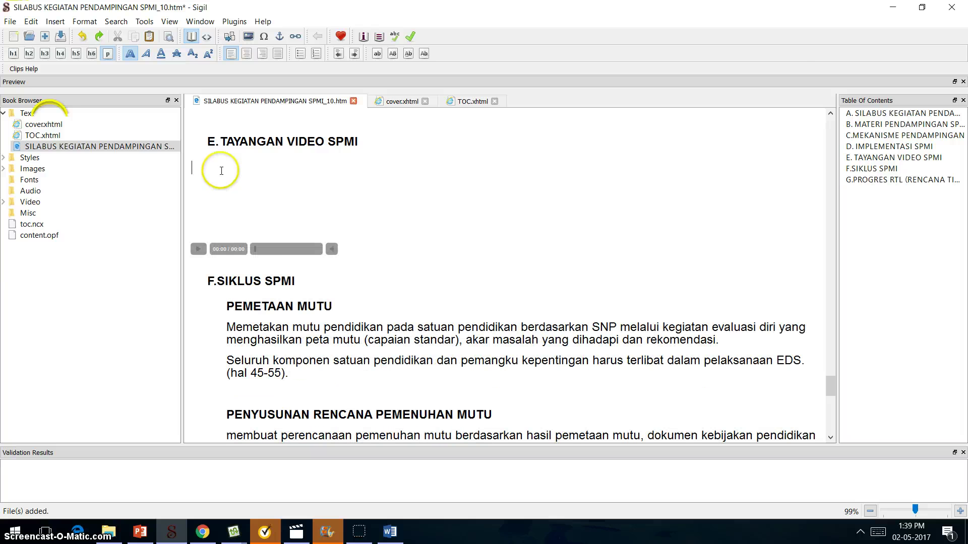
pyautogui.scroll(-5, 305, 282)
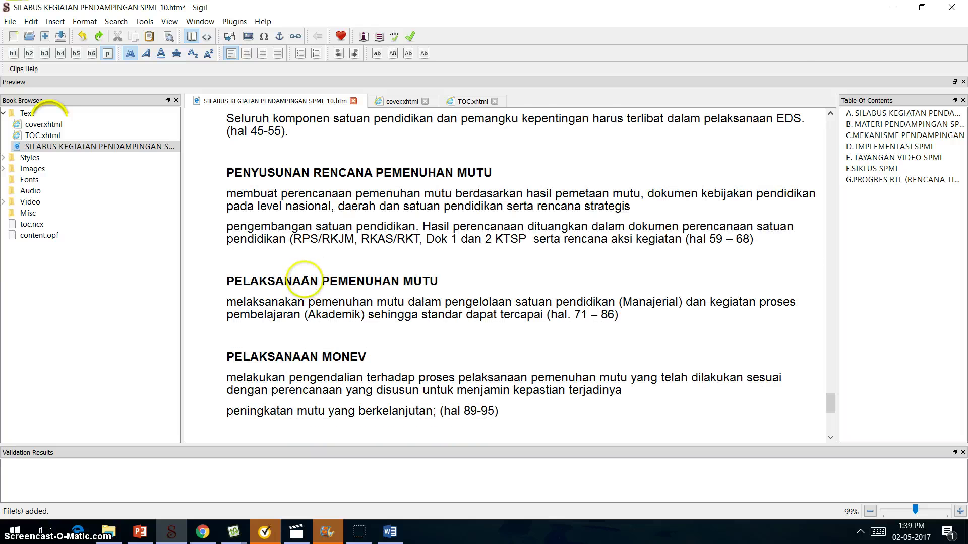
pyautogui.scroll(-3, 305, 282)
pyautogui.scroll(-2, 305, 282)
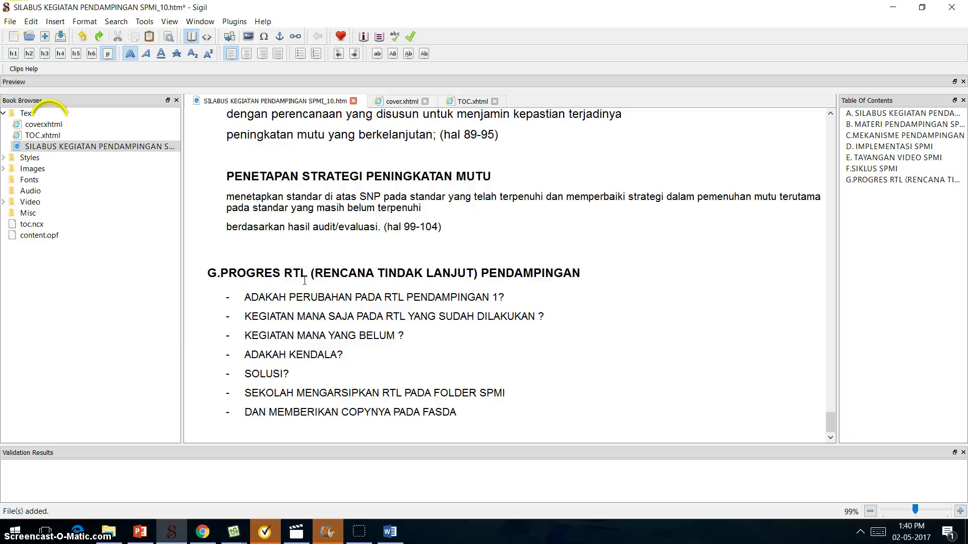
pyautogui.scroll(9, 304, 280)
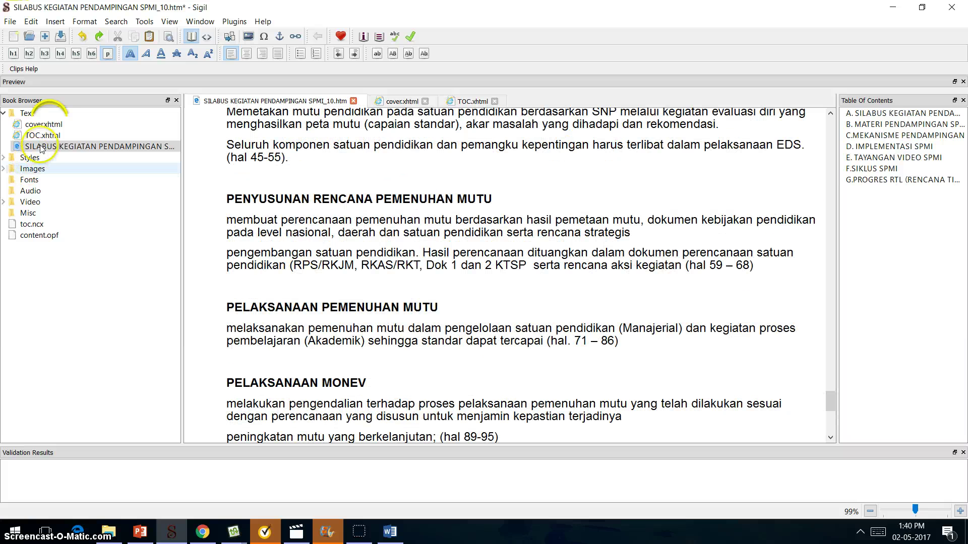
# Step: Save the book in the BahanAjarSPMI folder as an EPUB file named SILABUS KEGIATAN PENDAMPINGAN SPMI_10
pyautogui.click(40, 147)
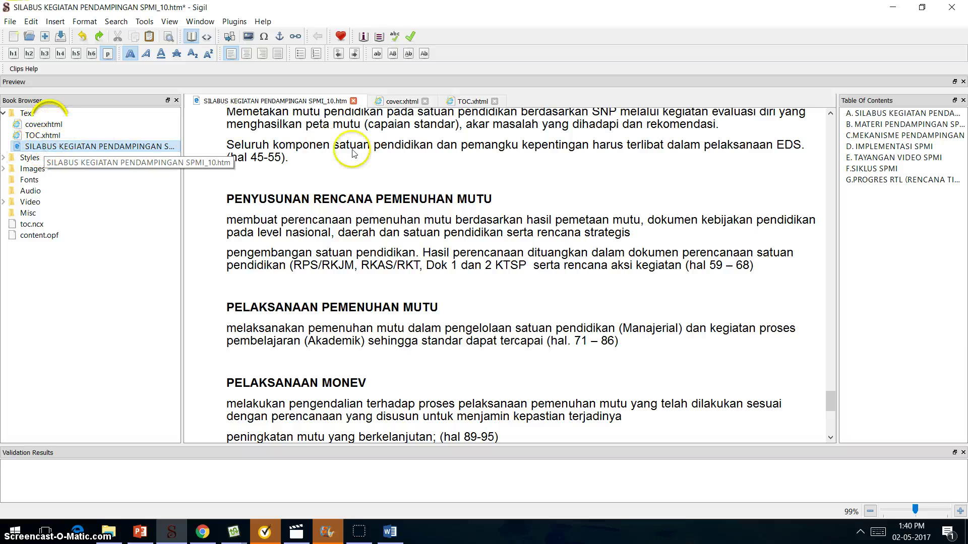
pyautogui.click(10, 21)
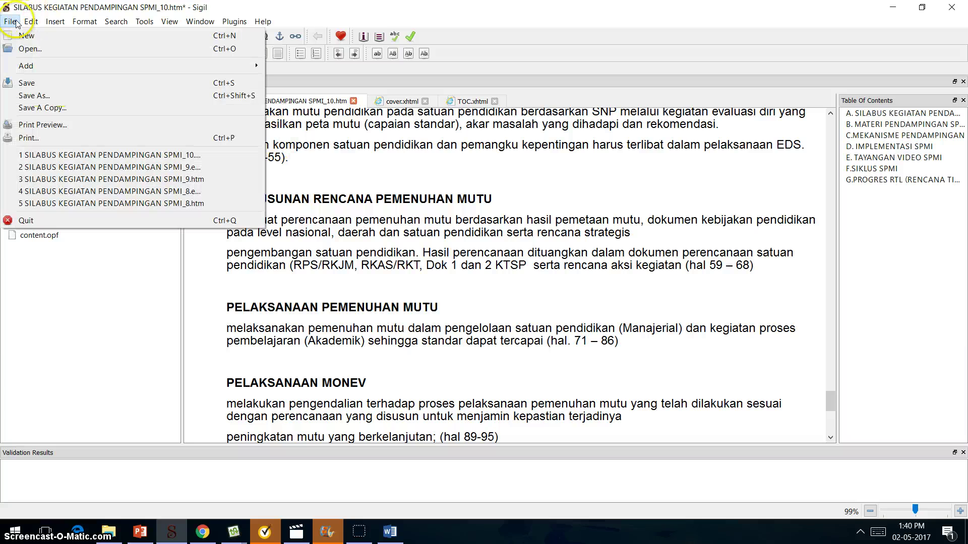
pyautogui.click(40, 96)
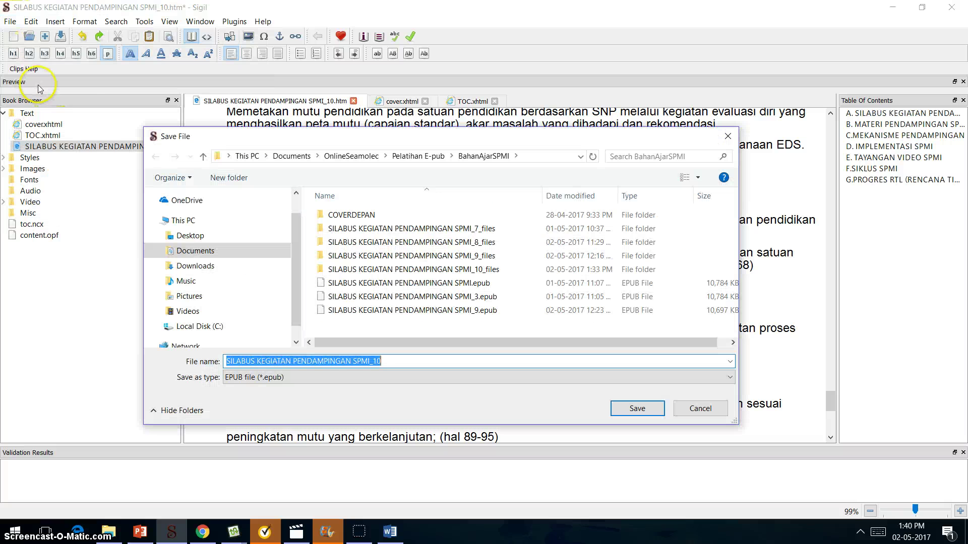
pyautogui.click(398, 361)
pyautogui.click(425, 371)
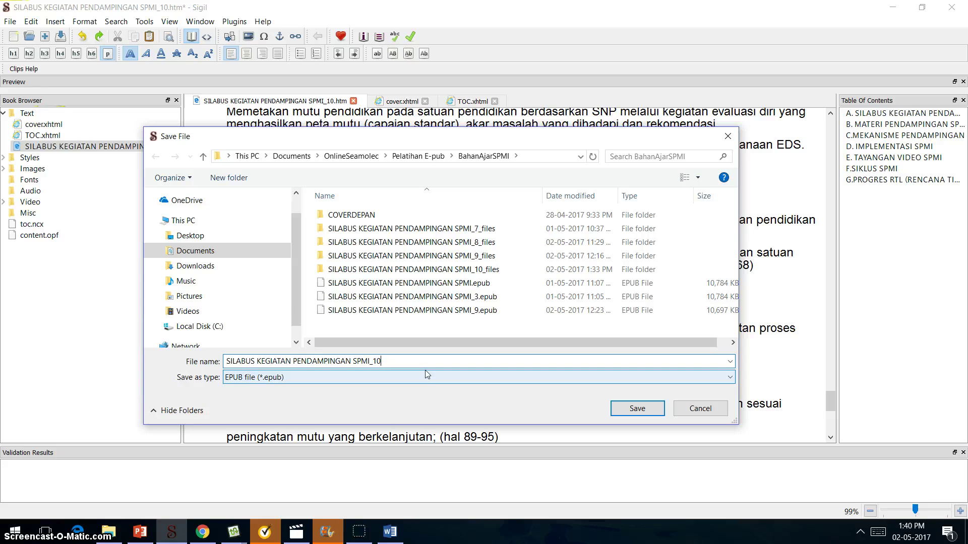
pyautogui.click(429, 364)
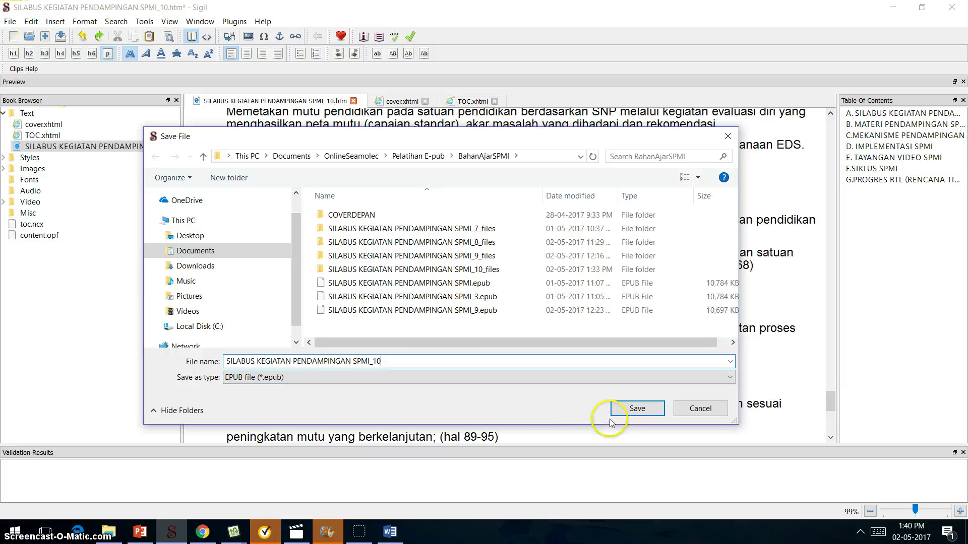
pyautogui.click(625, 412)
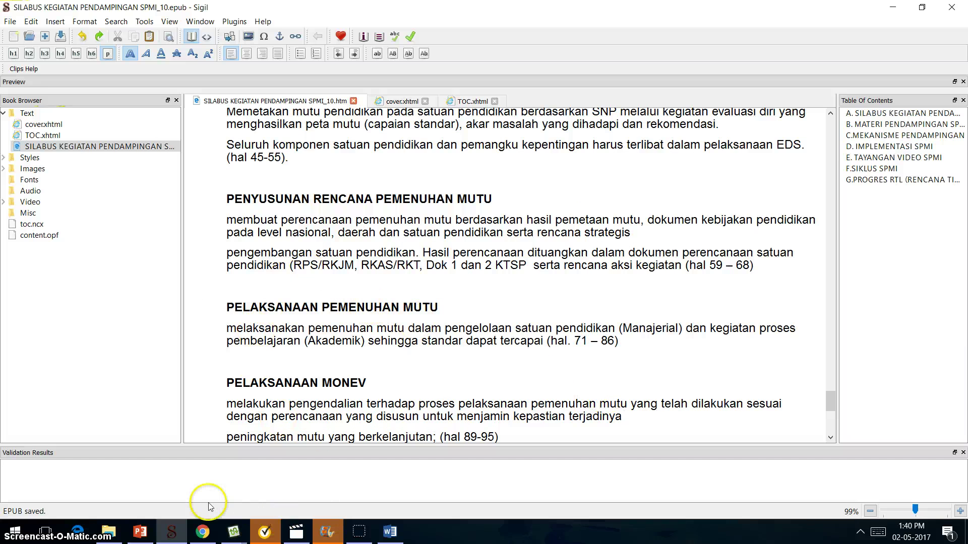
# Step: Switch to Chrome and try to open the Readium installation page from the readium.org site
pyautogui.click(203, 533)
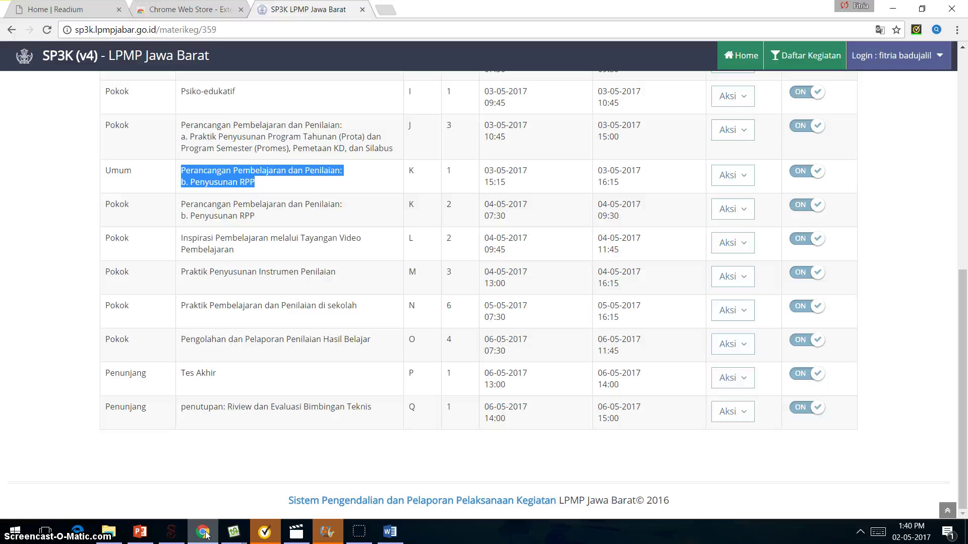
pyautogui.click(204, 534)
pyautogui.click(204, 533)
pyautogui.click(33, 7)
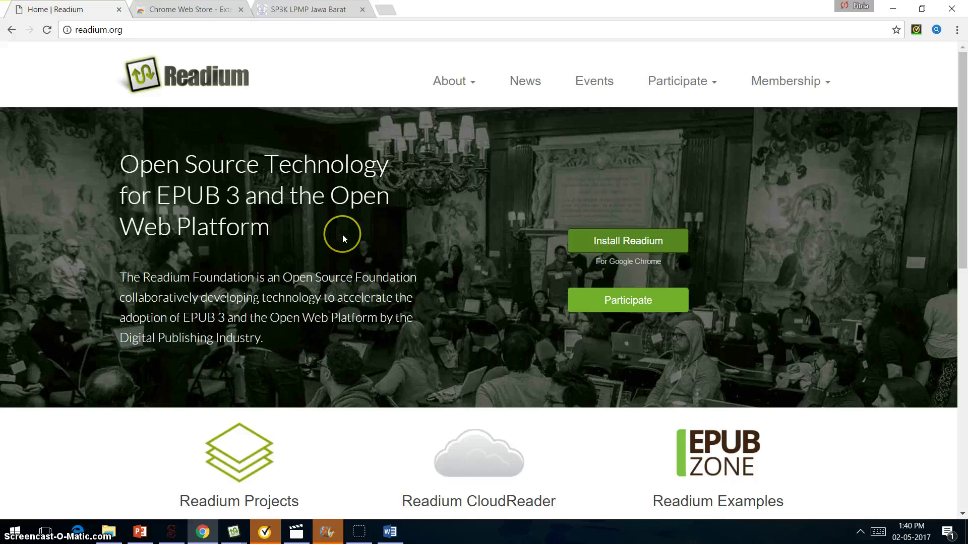
pyautogui.click(609, 242)
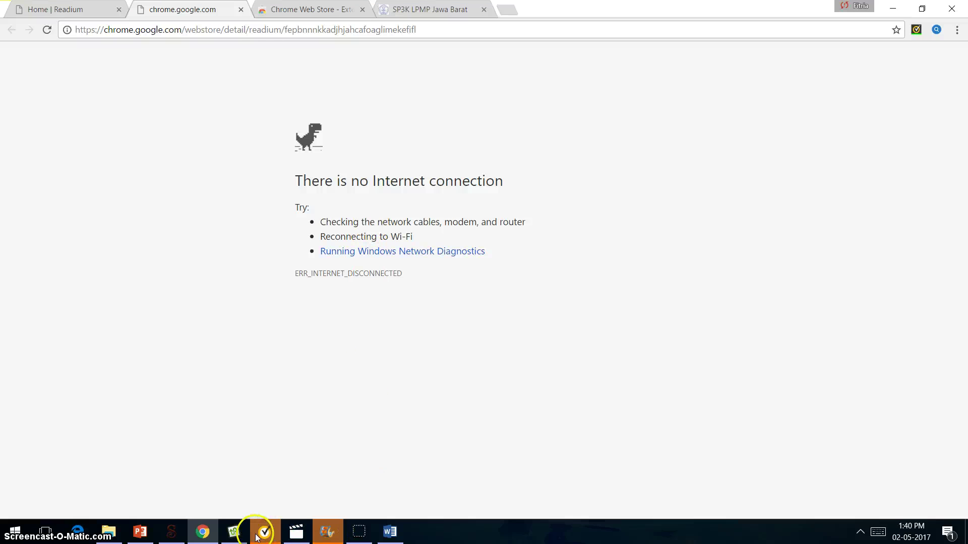
# Step: Switch to the Readium app and return from the open book to the library
pyautogui.moveTo(233, 530)
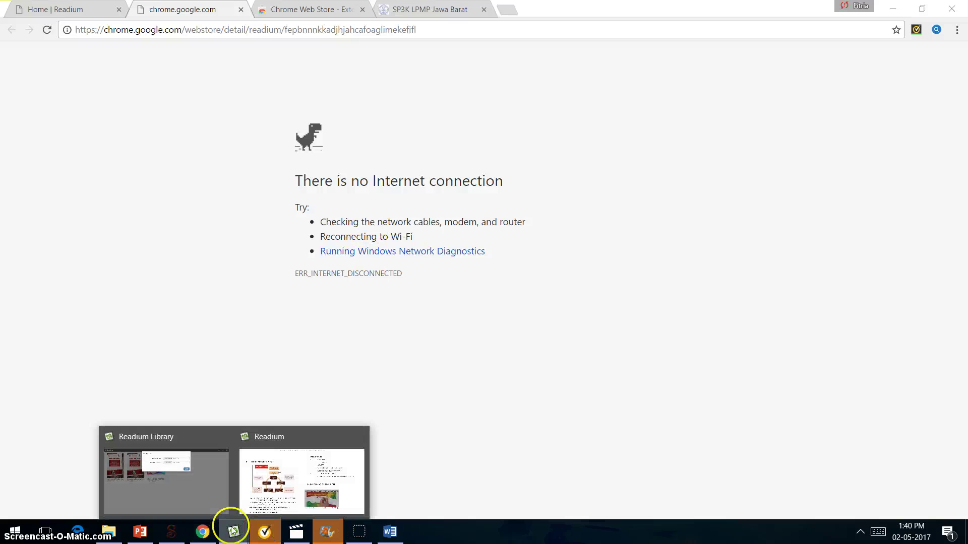
pyautogui.click(216, 488)
pyautogui.moveTo(229, 534)
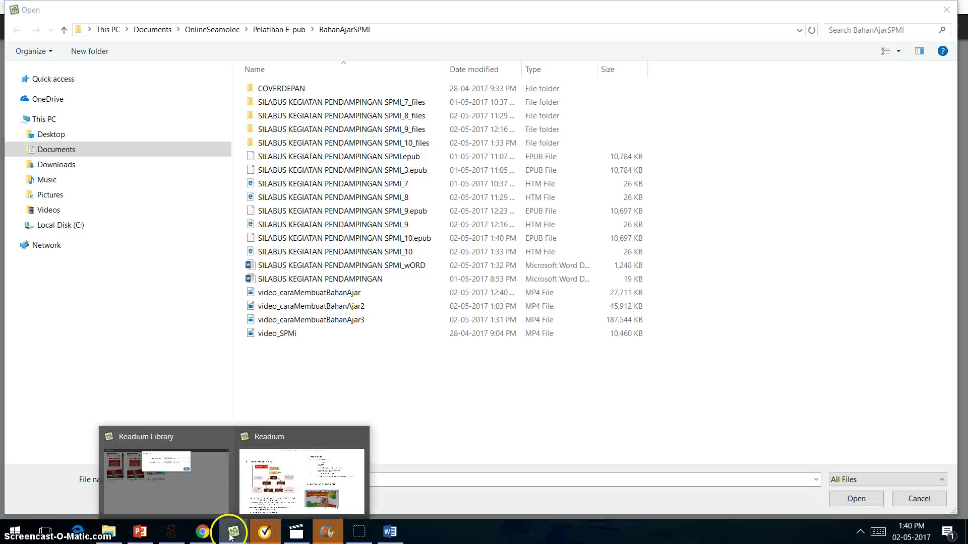
pyautogui.click(214, 486)
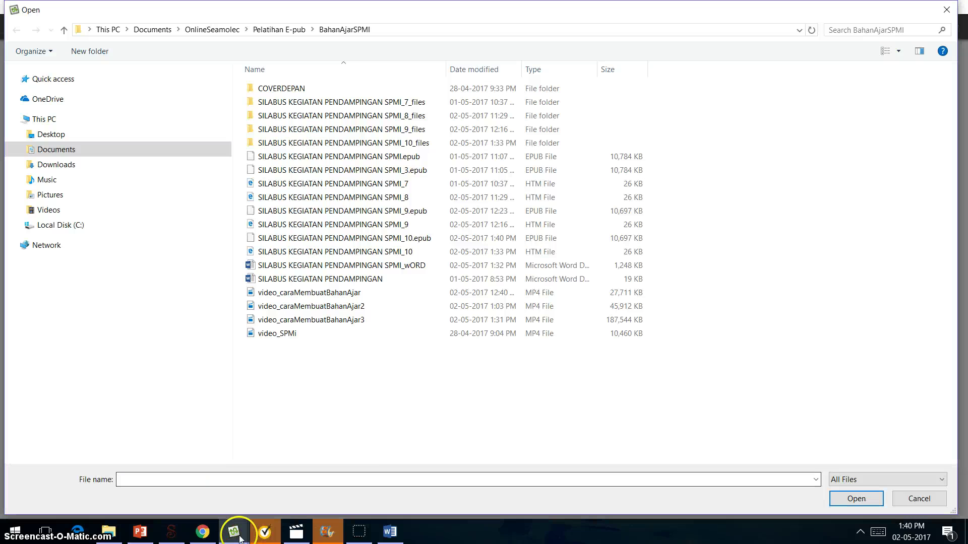
pyautogui.click(301, 486)
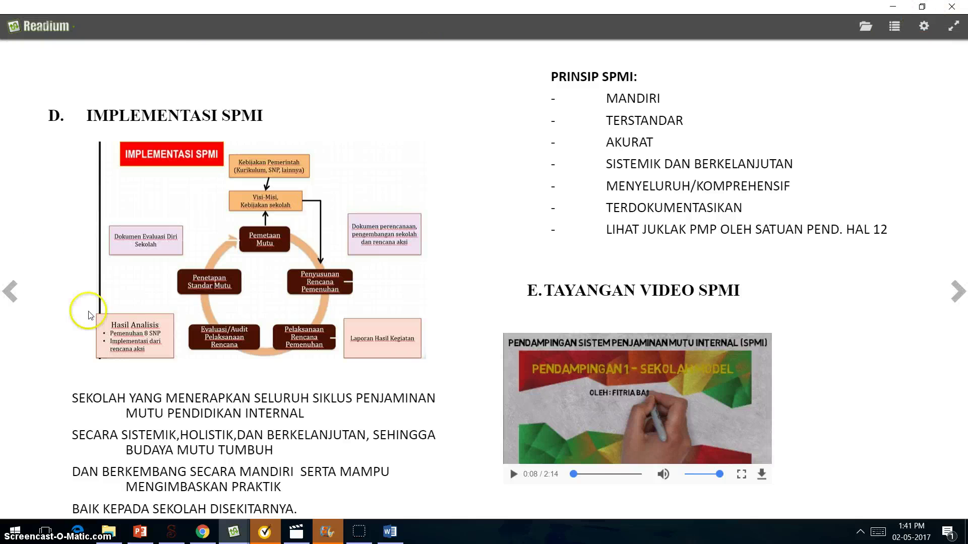
pyautogui.click(10, 291)
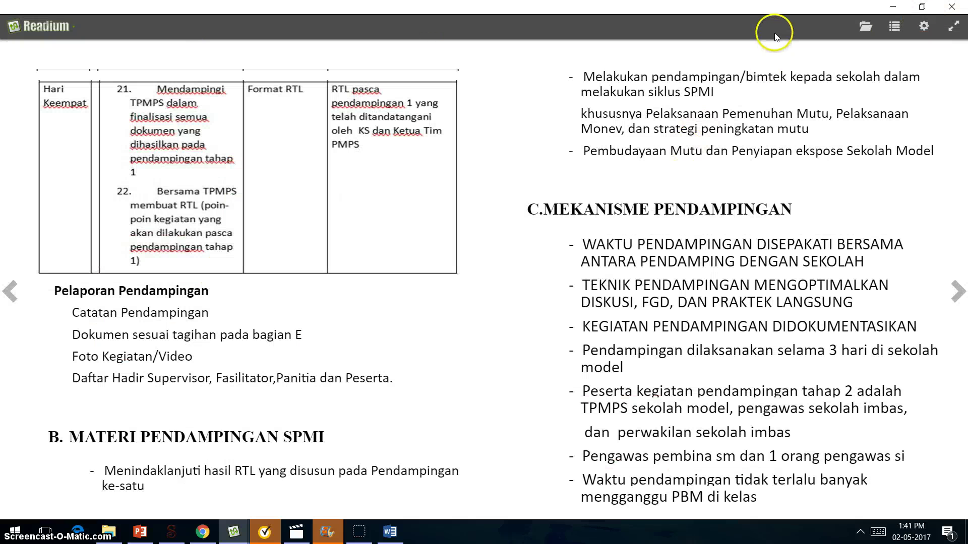
pyautogui.click(866, 26)
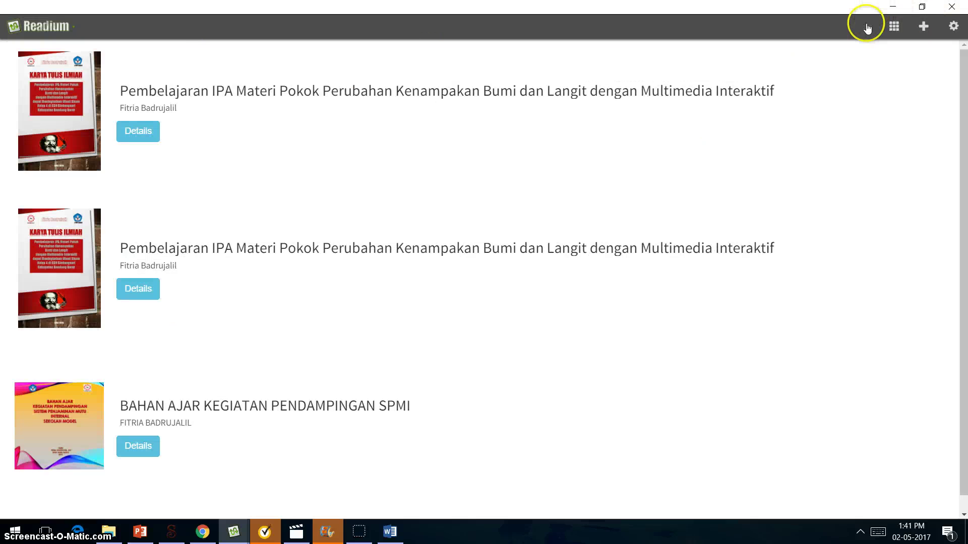
# Step: Delete the existing book BAHAN AJAR KEGIATAN PENDAMPINGAN SPMI from the Readium library
pyautogui.click(135, 446)
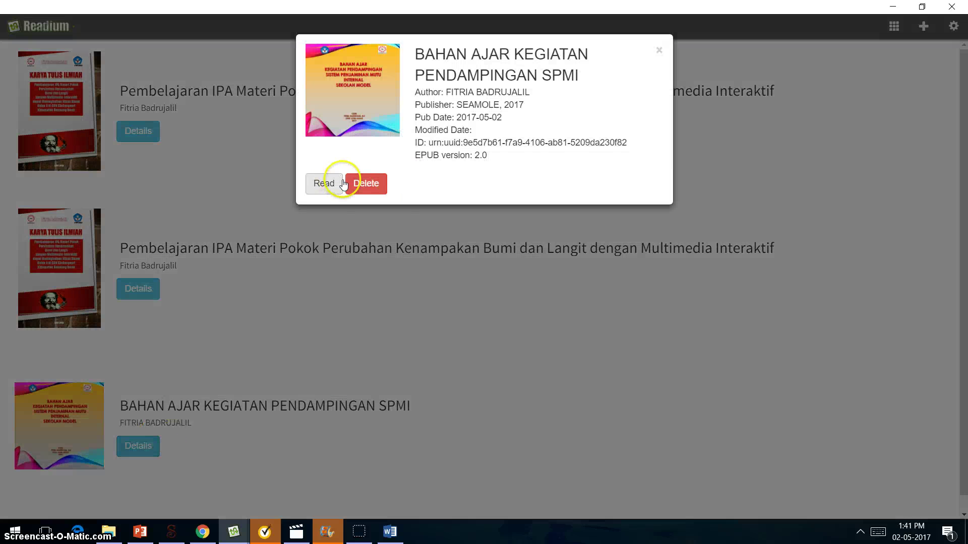
pyautogui.click(370, 184)
pyautogui.click(641, 140)
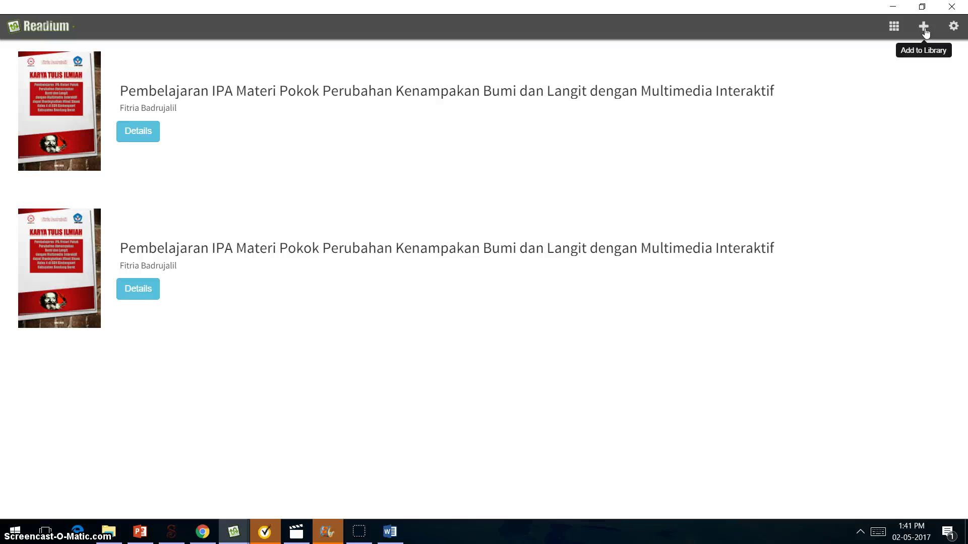
# Step: Add the local file SILABUS KEGIATAN PENDAMPINGAN SPMI_10.epub from the BahanAjarSPMI folder to the library
pyautogui.click(924, 27)
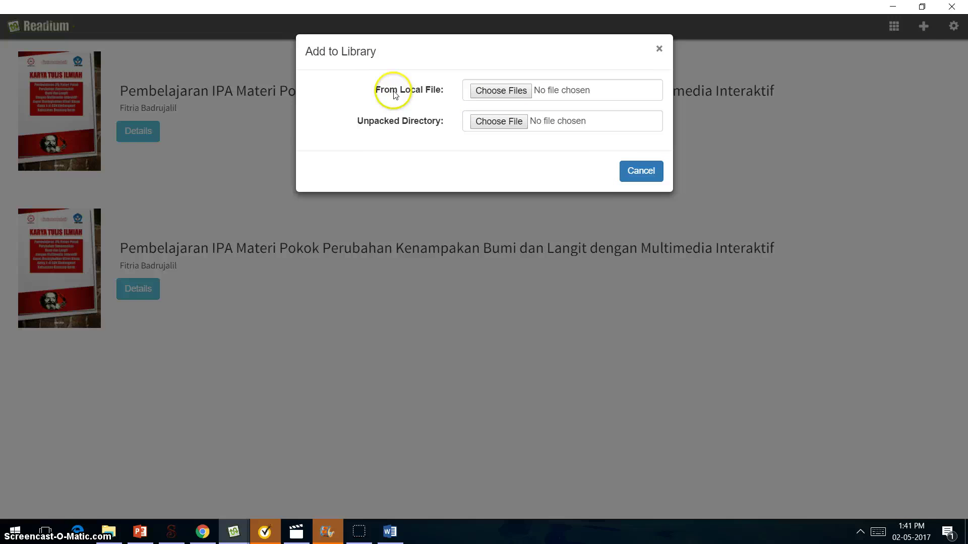
pyautogui.click(486, 94)
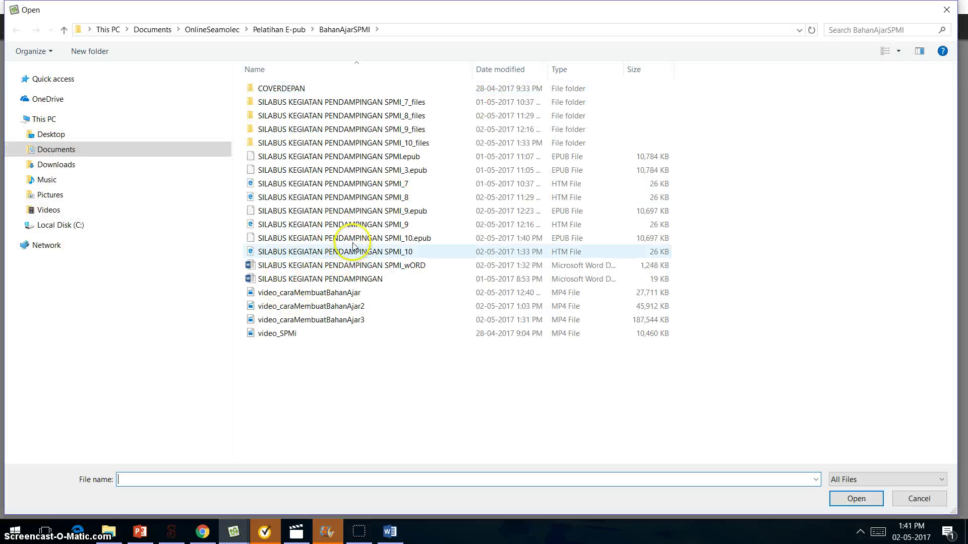
pyautogui.click(346, 239)
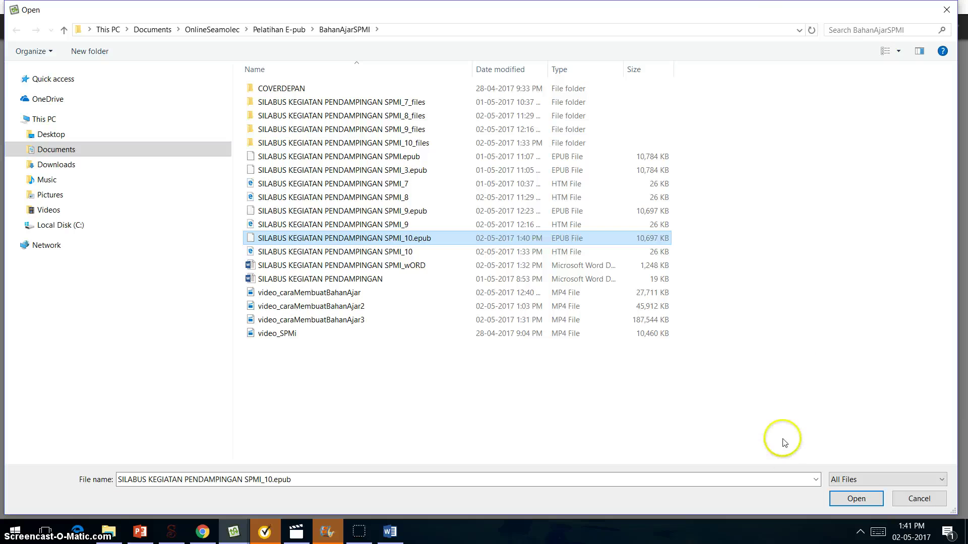
pyautogui.click(843, 503)
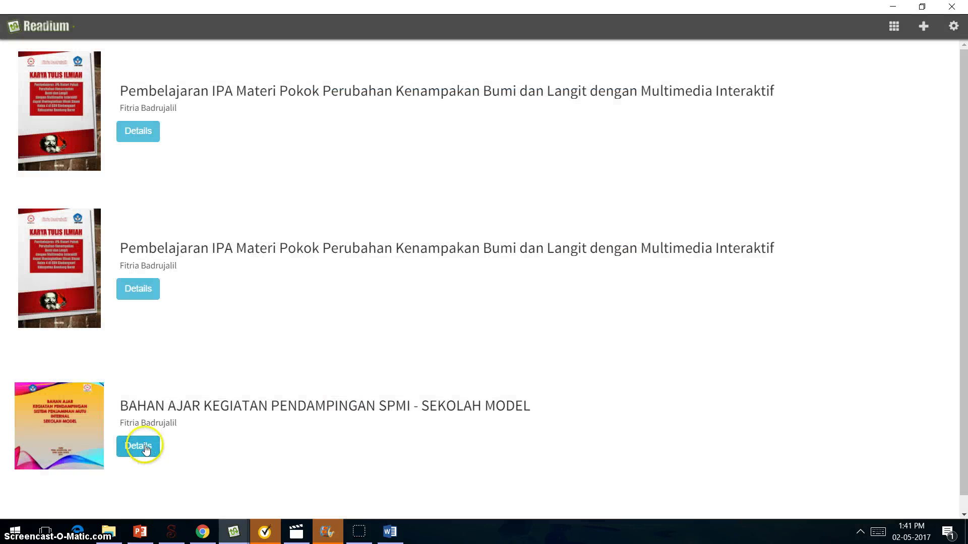
# Step: Open BAHAN AJAR KEGIATAN PENDAMPINGAN SPMI - SEKOLAH MODEL for reading and follow the DAFTAR ISI link to "E. TAYANGAN VIDEO SPMI"
pyautogui.click(146, 448)
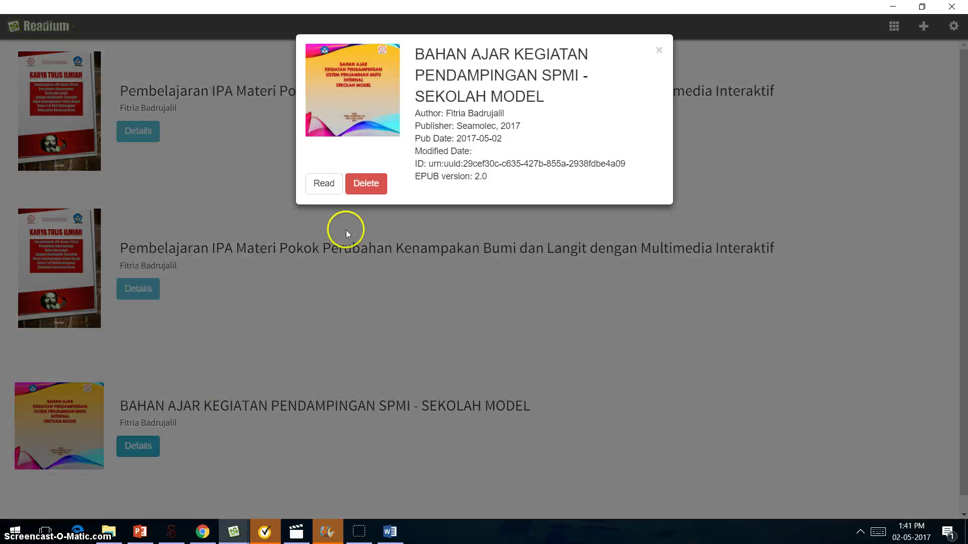
pyautogui.click(324, 194)
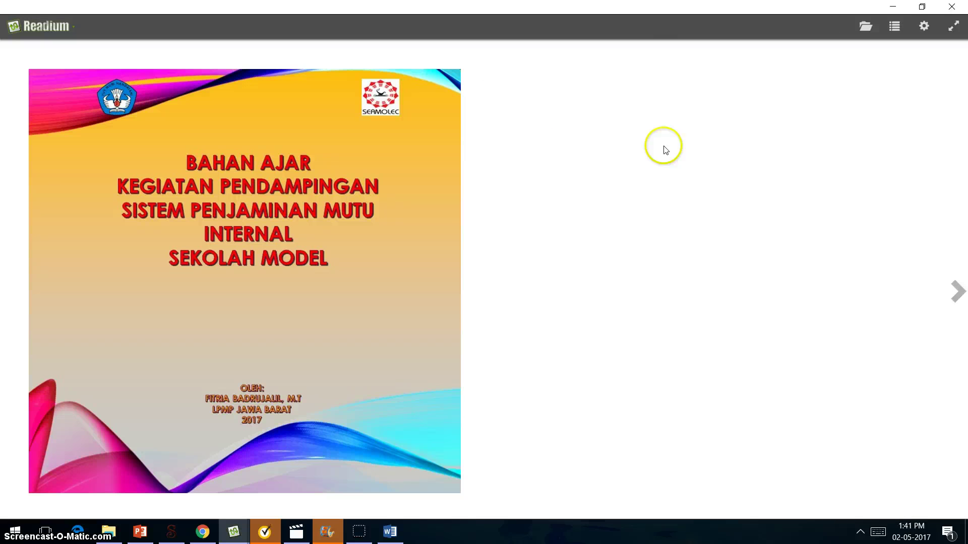
pyautogui.click(957, 293)
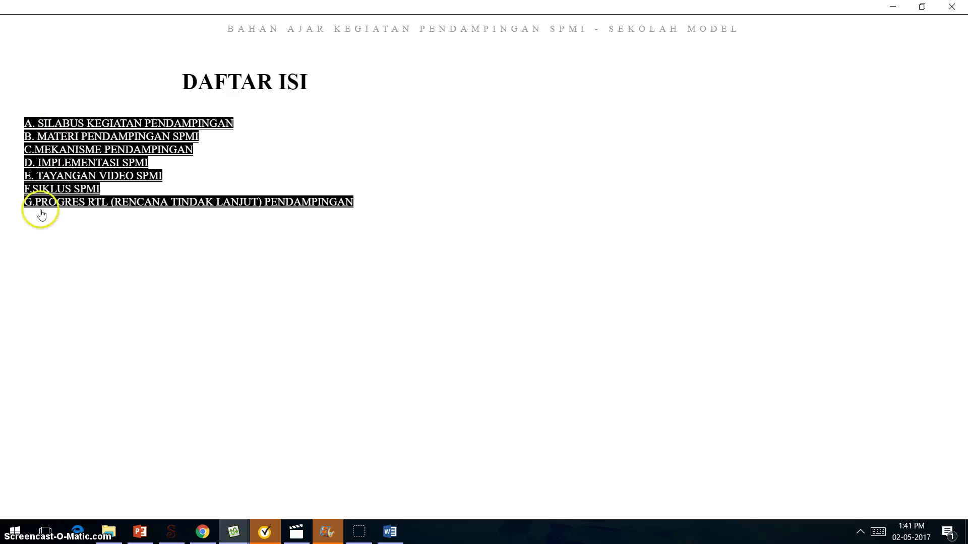
pyautogui.click(45, 179)
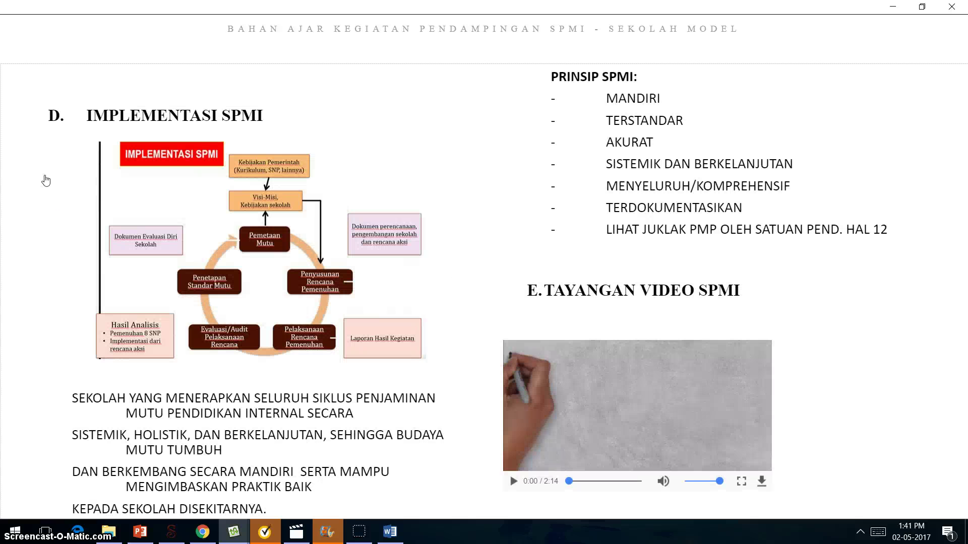